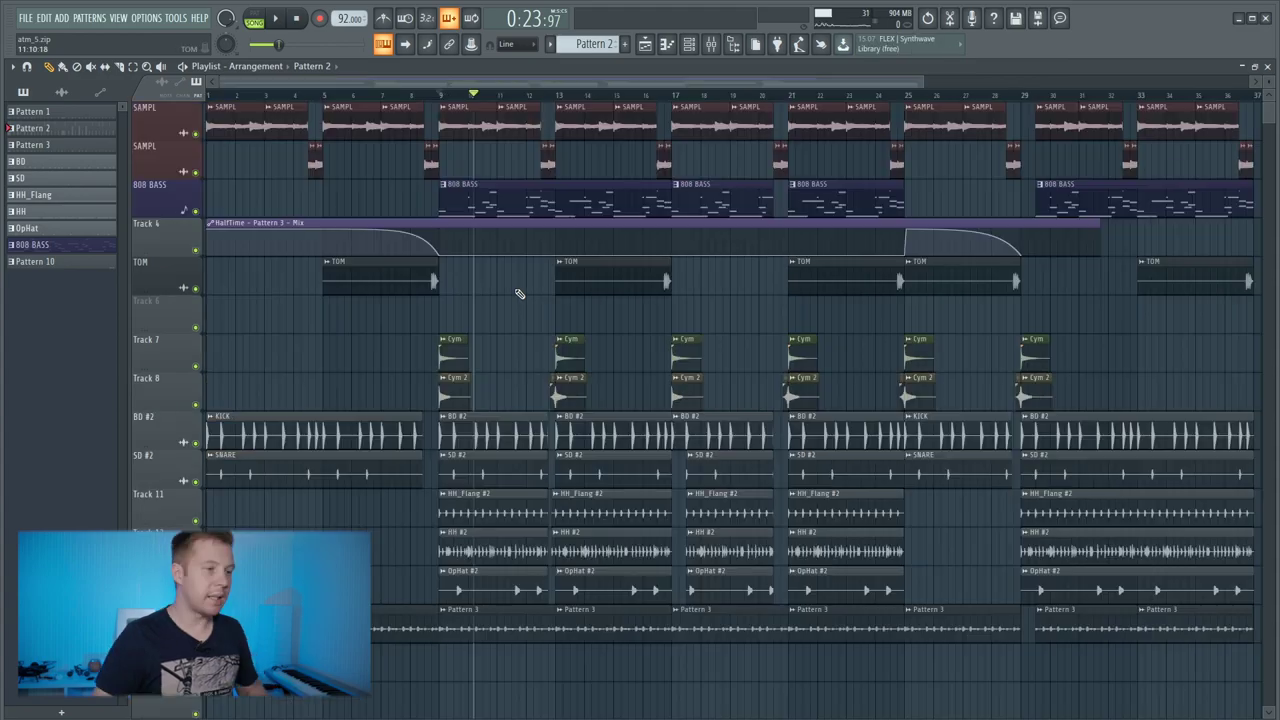
# Examine the song arrangement in the playlist at different track heights, horizontal positions and zoom levels
pyautogui.scroll(4, 510, 301)
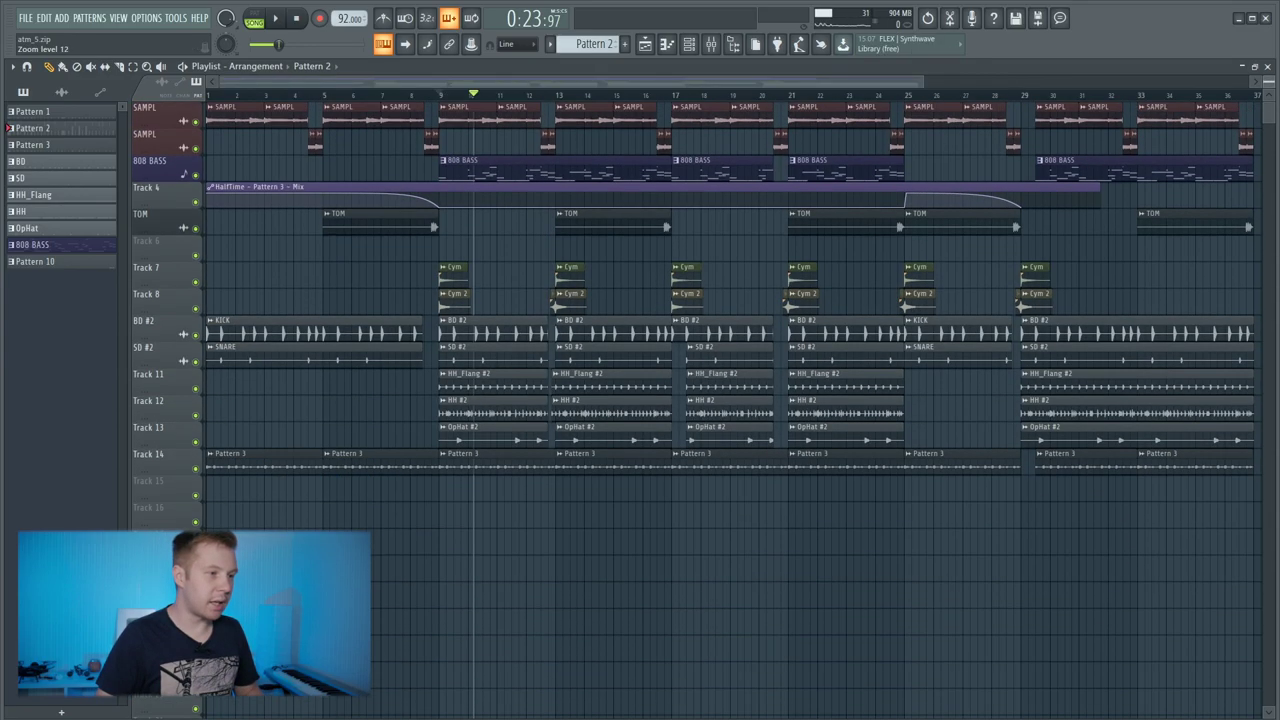
pyautogui.scroll(5, 510, 301)
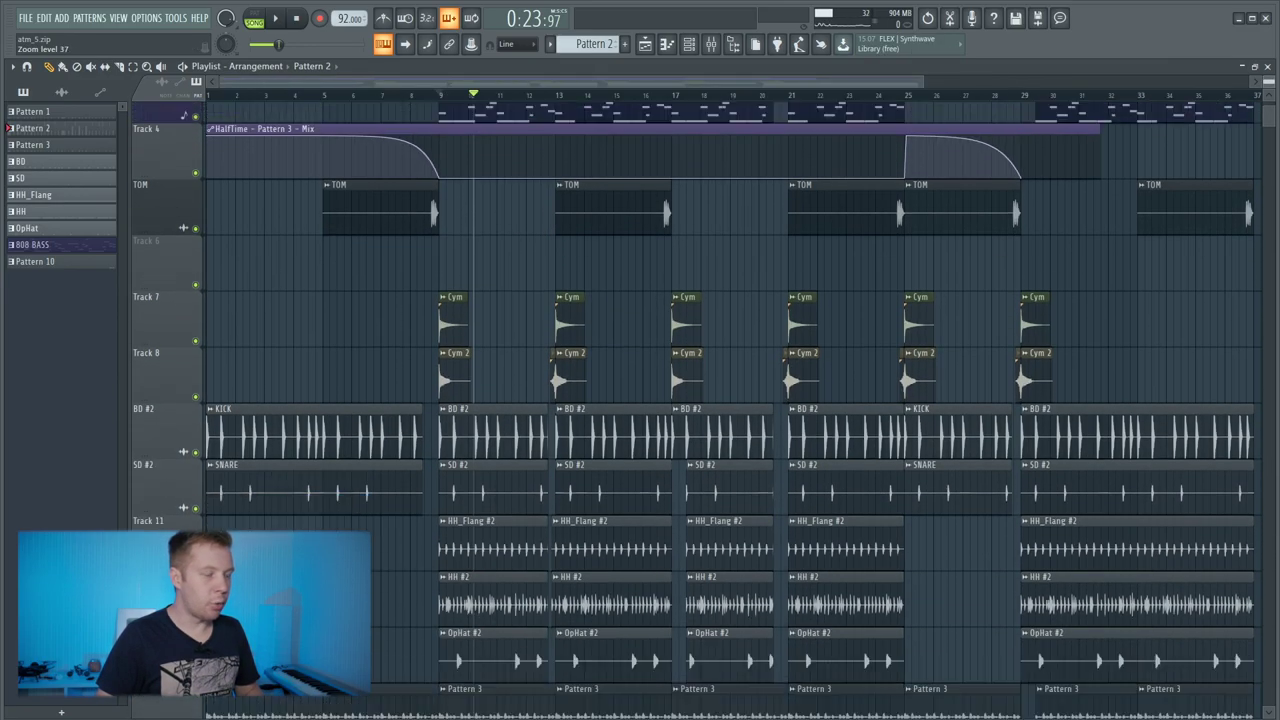
pyautogui.scroll(-4, 510, 301)
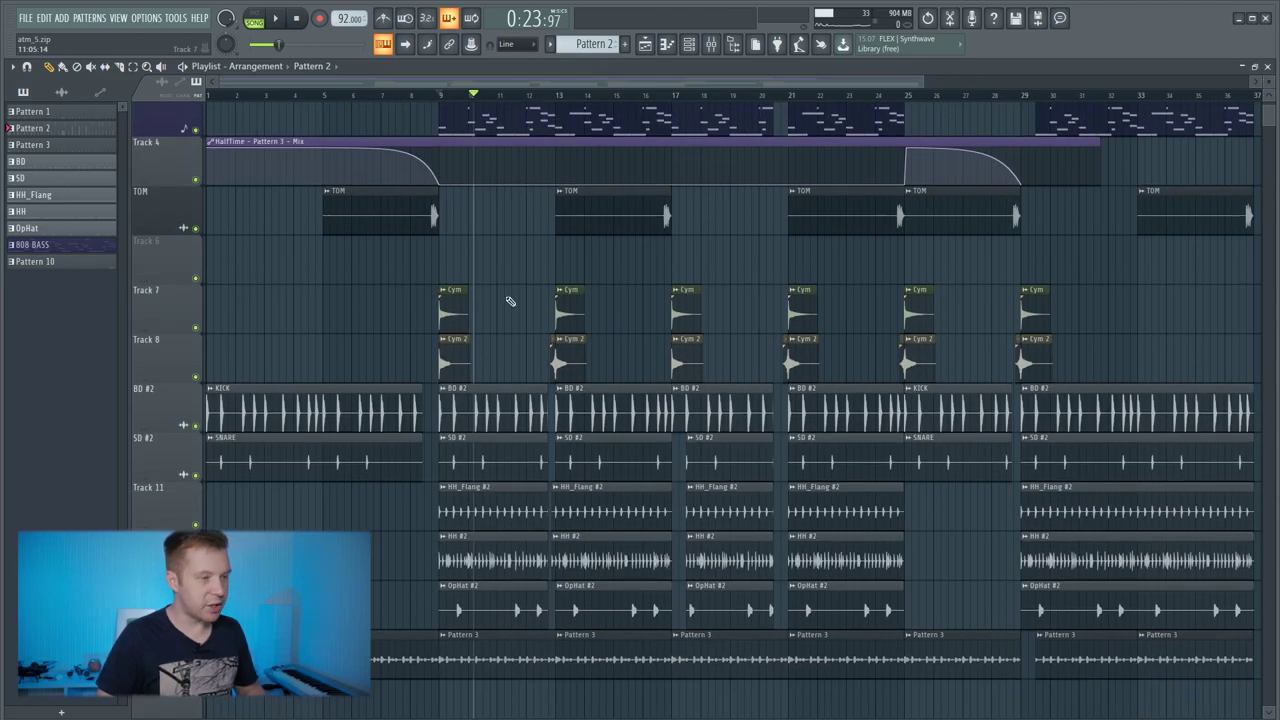
pyautogui.hscroll(7, 700, 400)
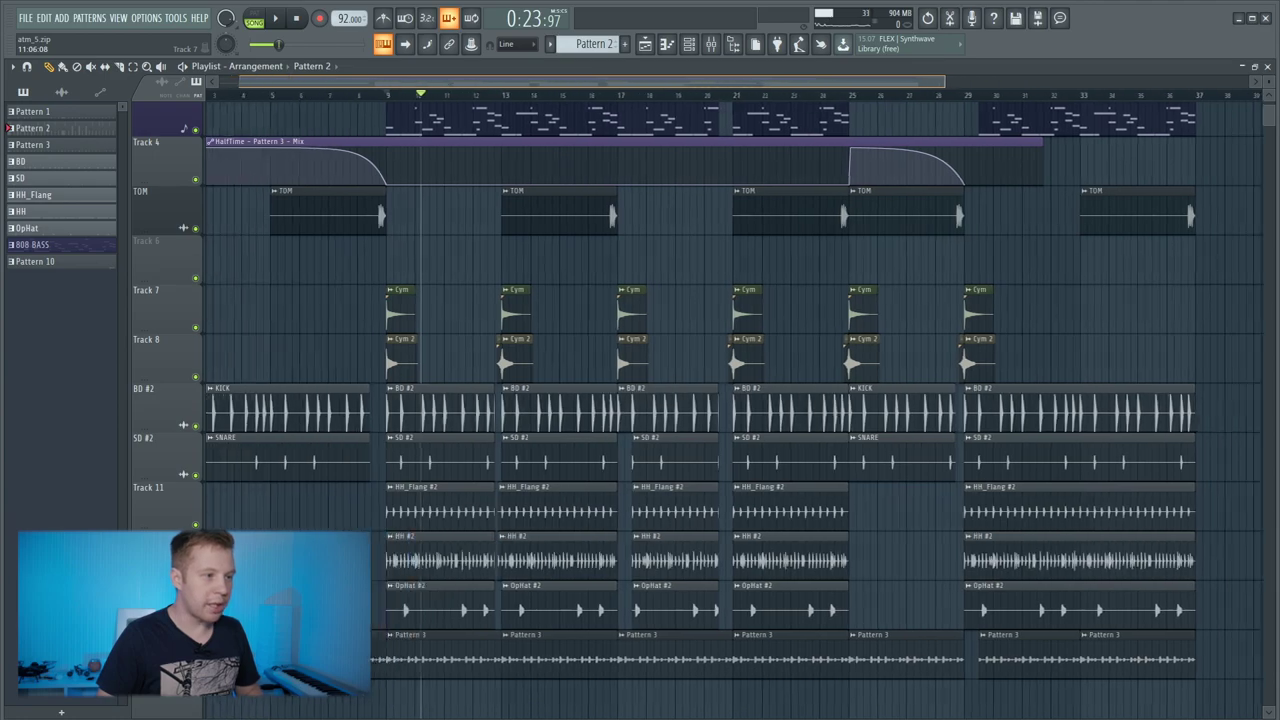
pyautogui.moveTo(704, 81); pyautogui.dragTo(656, 81)
pyautogui.scroll(-2, 511, 306)
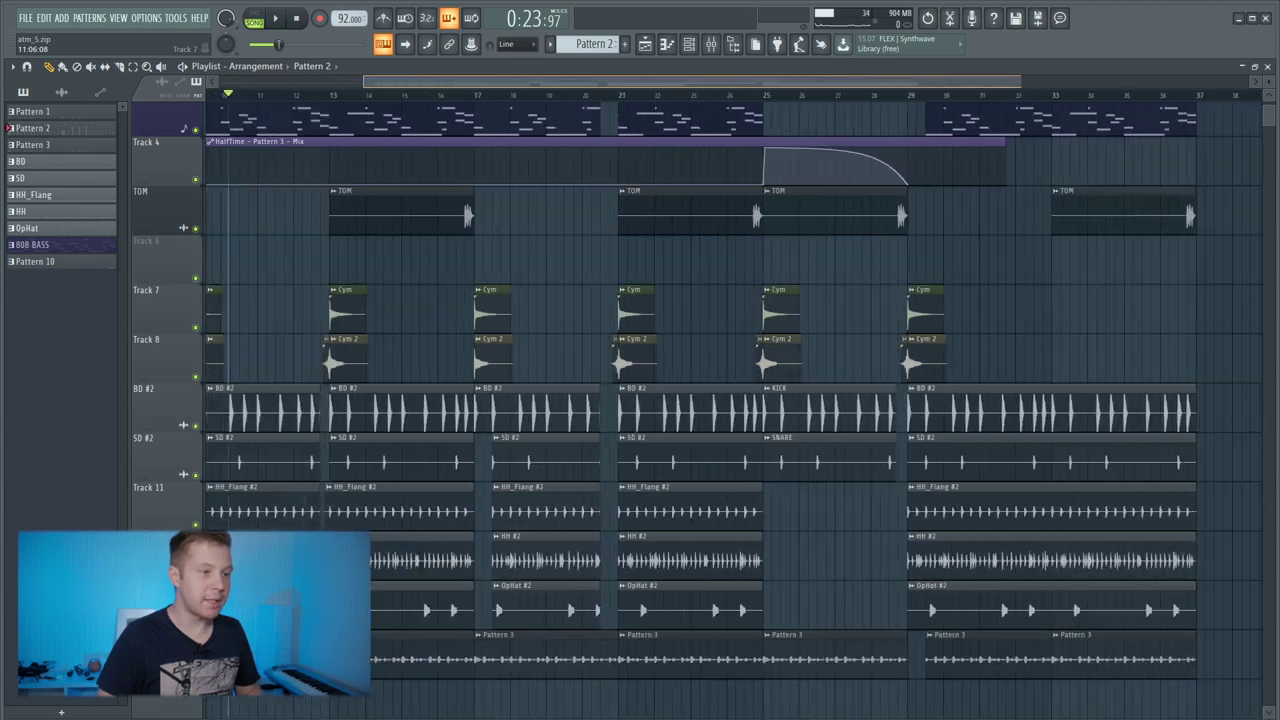
pyautogui.scroll(4, 511, 306)
pyautogui.scroll(-4, 511, 306)
pyautogui.scroll(3, 511, 306)
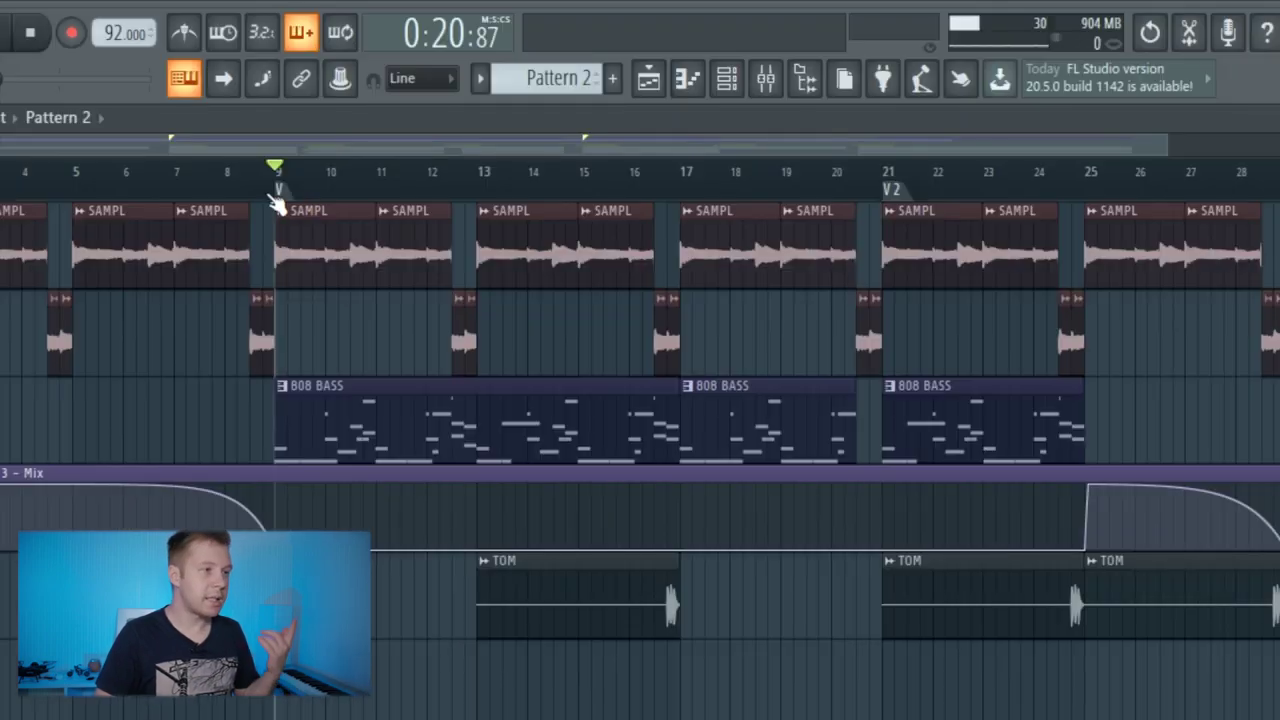
# Select the playlist section between the V and V 2 time markers and clear that selection
pyautogui.click(278, 187)
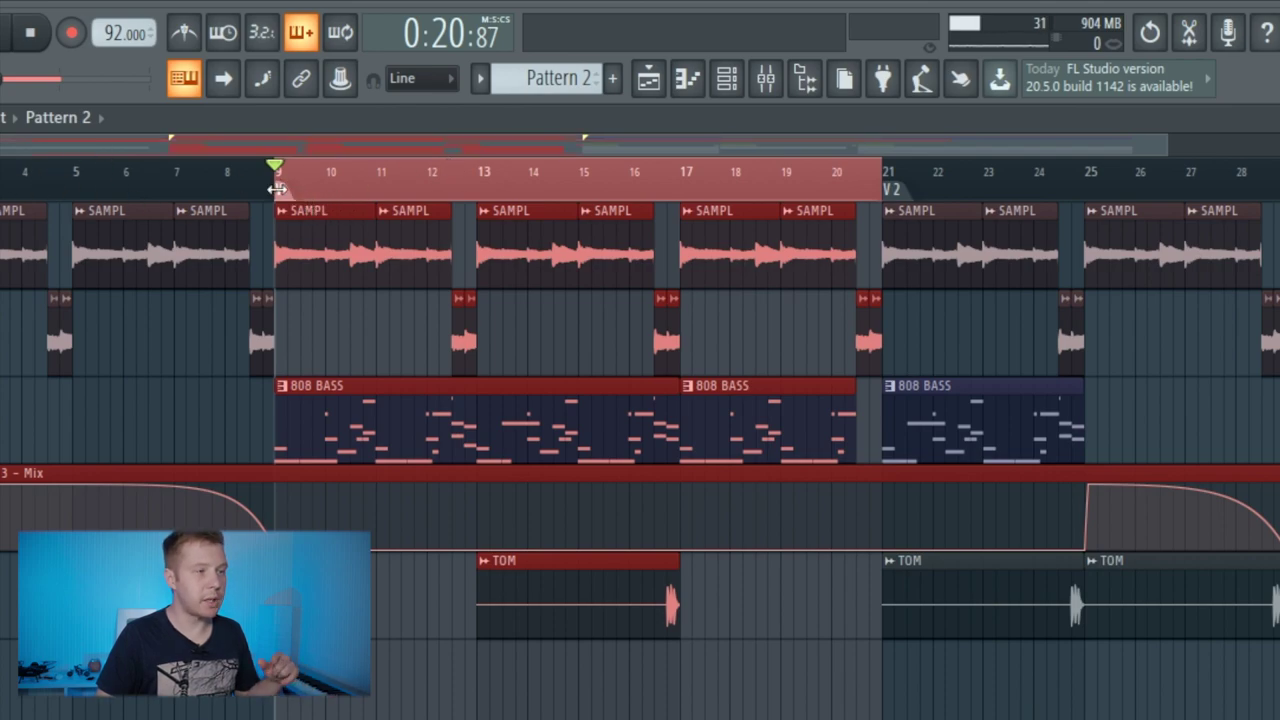
pyautogui.click(278, 188)
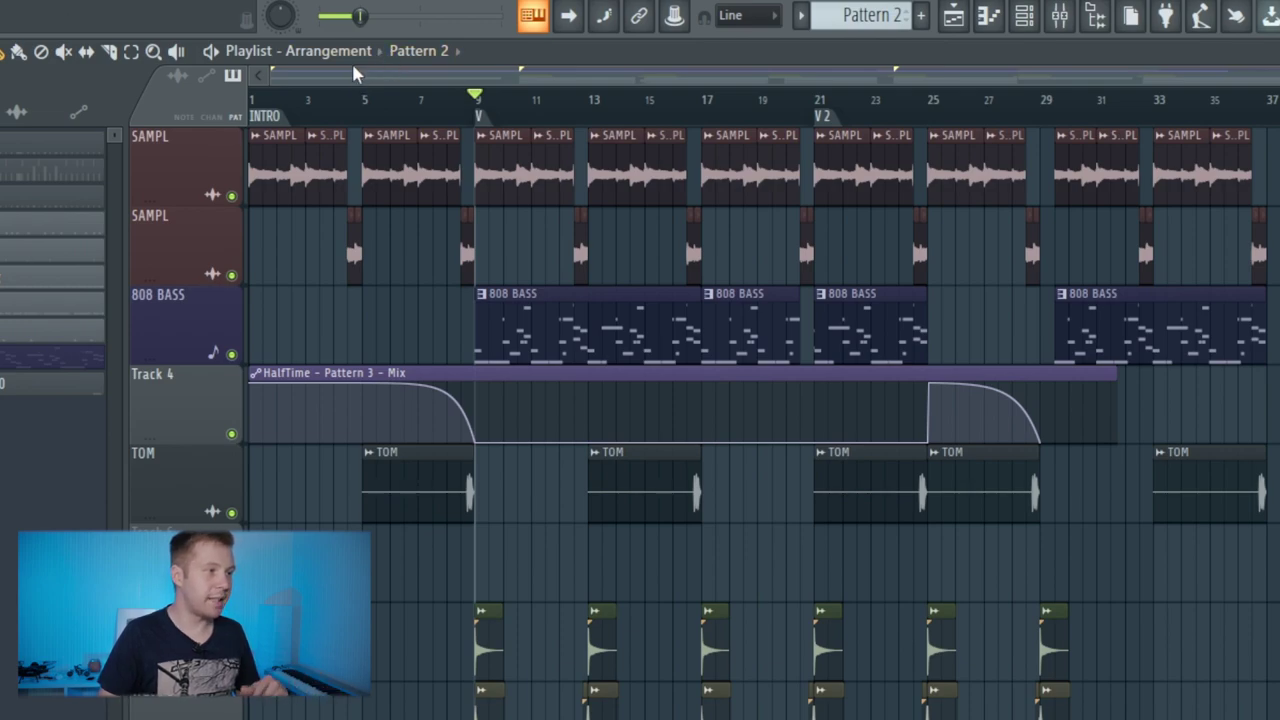
# Switch the playlist through its other arrangements, Arrangement_3 and Arrangement_2
pyautogui.scroll(-2, 357, 57)
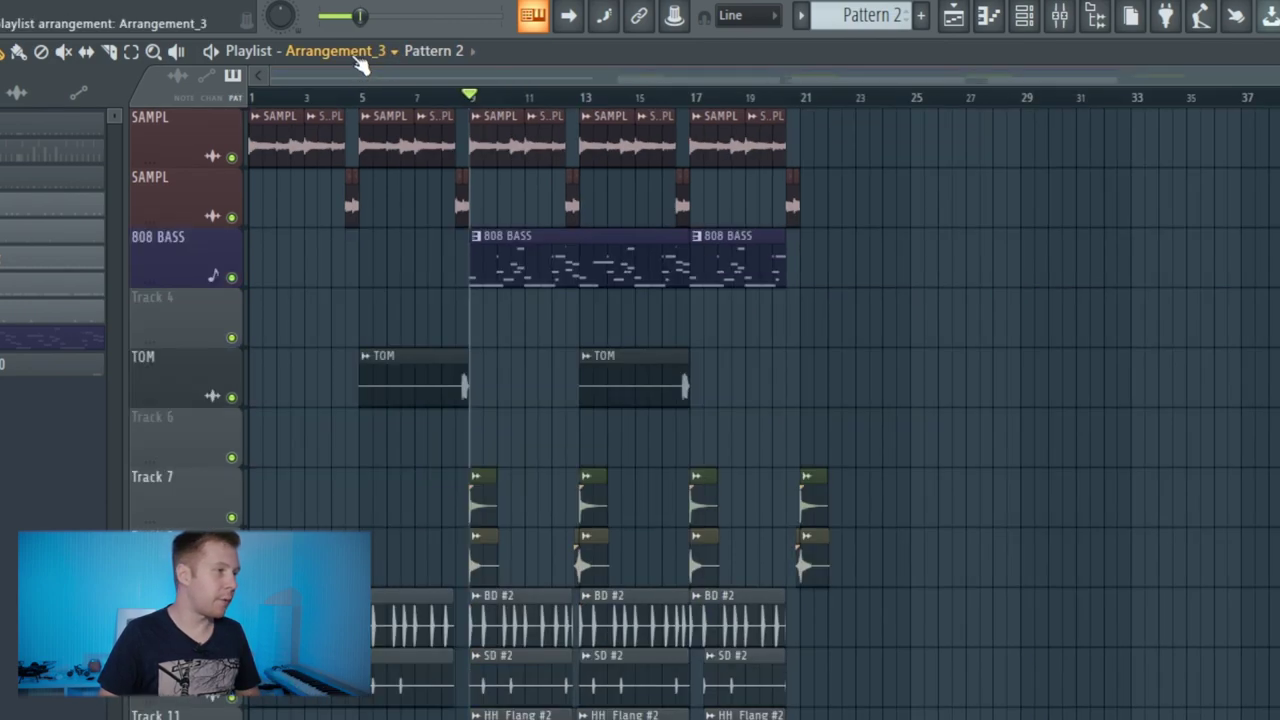
pyautogui.scroll(1, 361, 64)
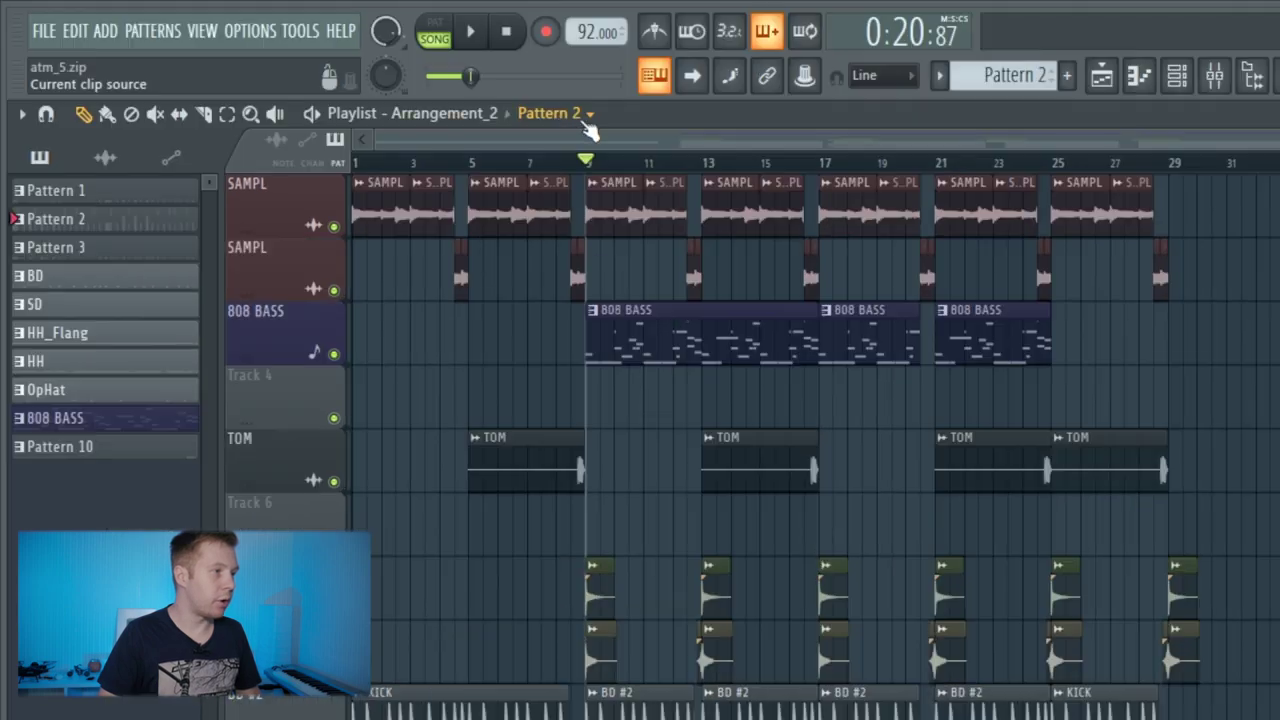
# Cycle through the patterns as the playlist's current clip source and settle on the SD pattern
pyautogui.scroll(-2, 565, 125)
pyautogui.scroll(3, 563, 128)
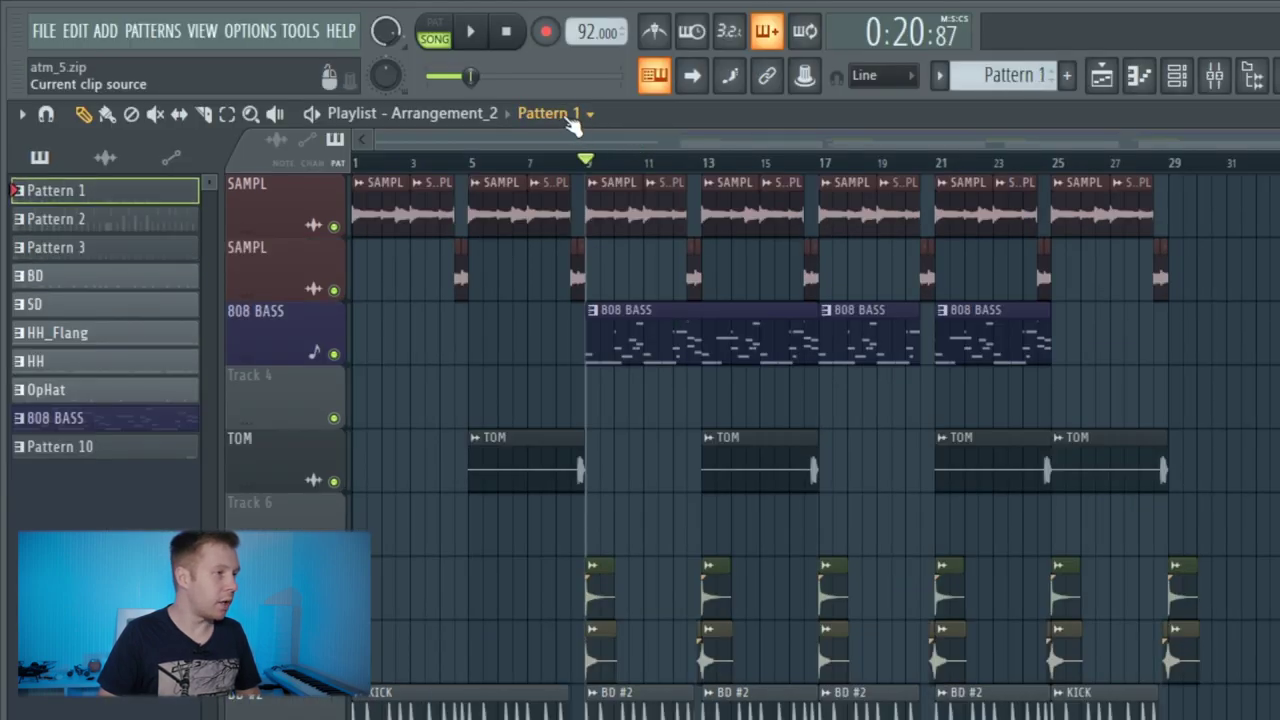
pyautogui.scroll(-2, 568, 119)
pyautogui.scroll(-6, 569, 120)
pyautogui.scroll(1, 536, 119)
pyautogui.scroll(-4, 540, 120)
pyautogui.scroll(1, 538, 120)
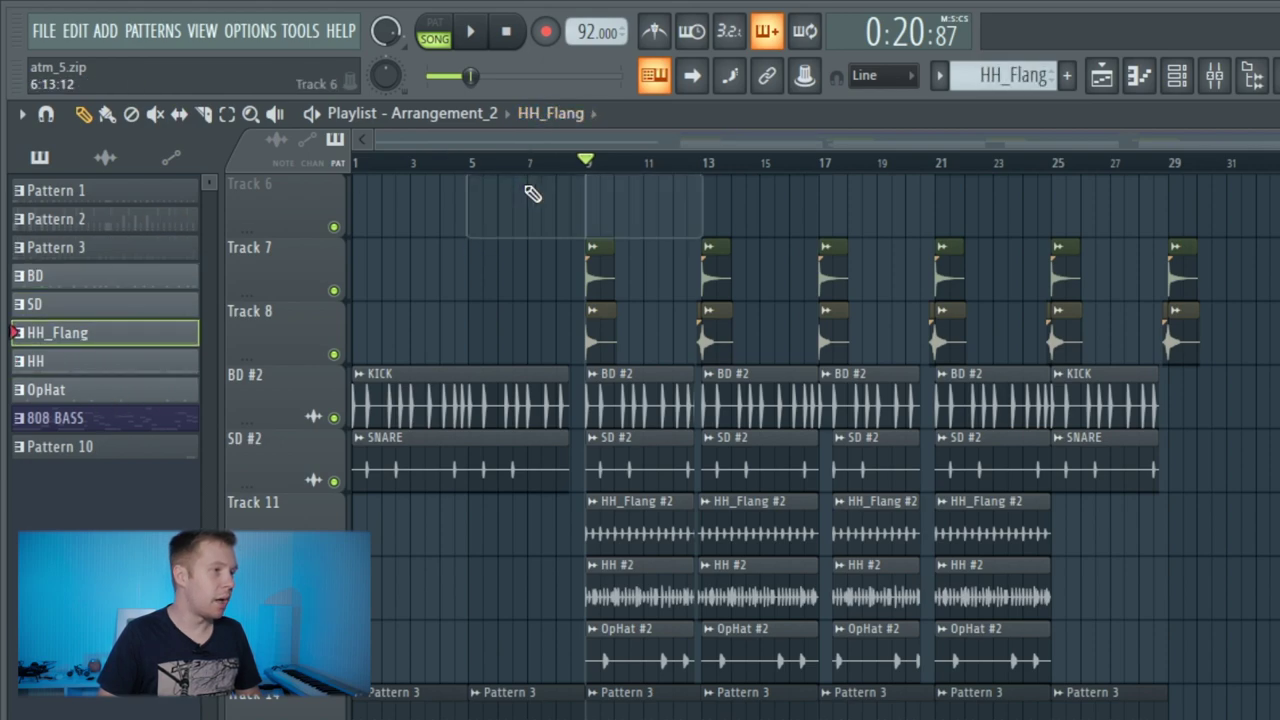
pyautogui.scroll(1, 528, 113)
pyautogui.scroll(4, 546, 245)
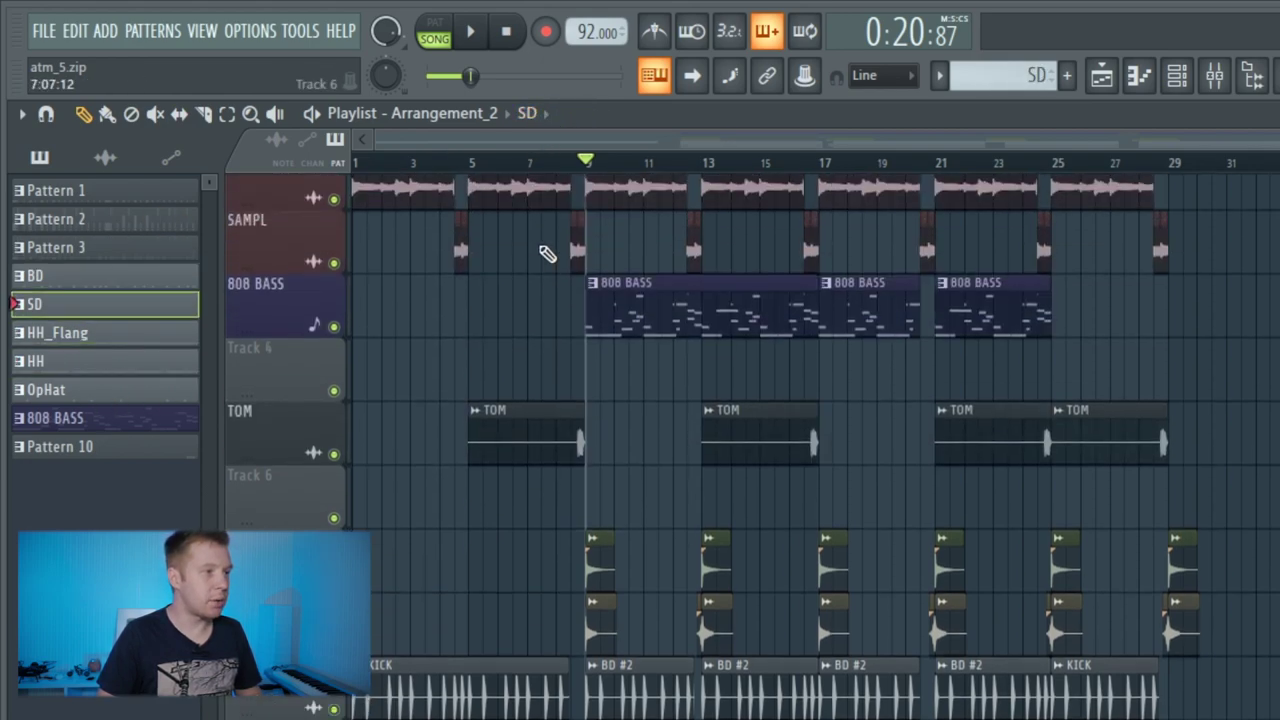
pyautogui.scroll(1, 545, 250)
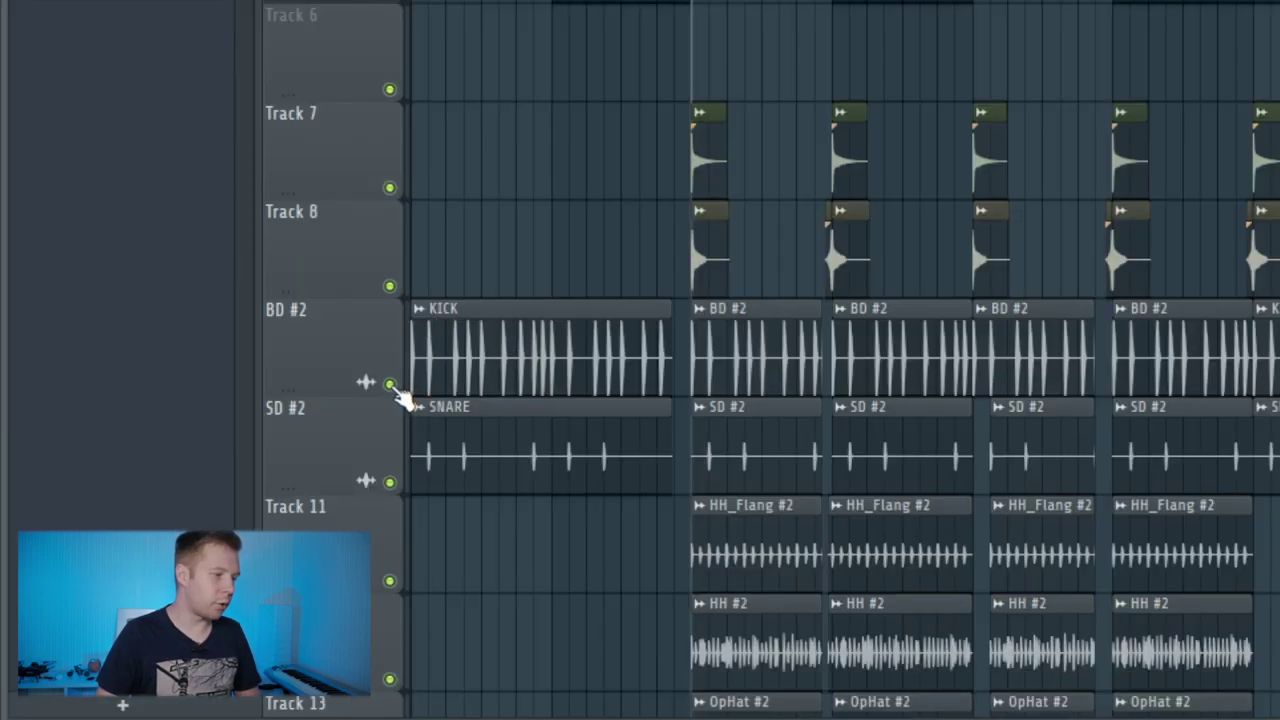
# Solo the BD #2 track in the main arrangement and unmute all the other tracks again
pyautogui.keyDown('ctrl'); pyautogui.click(391, 385); pyautogui.keyUp('ctrl')
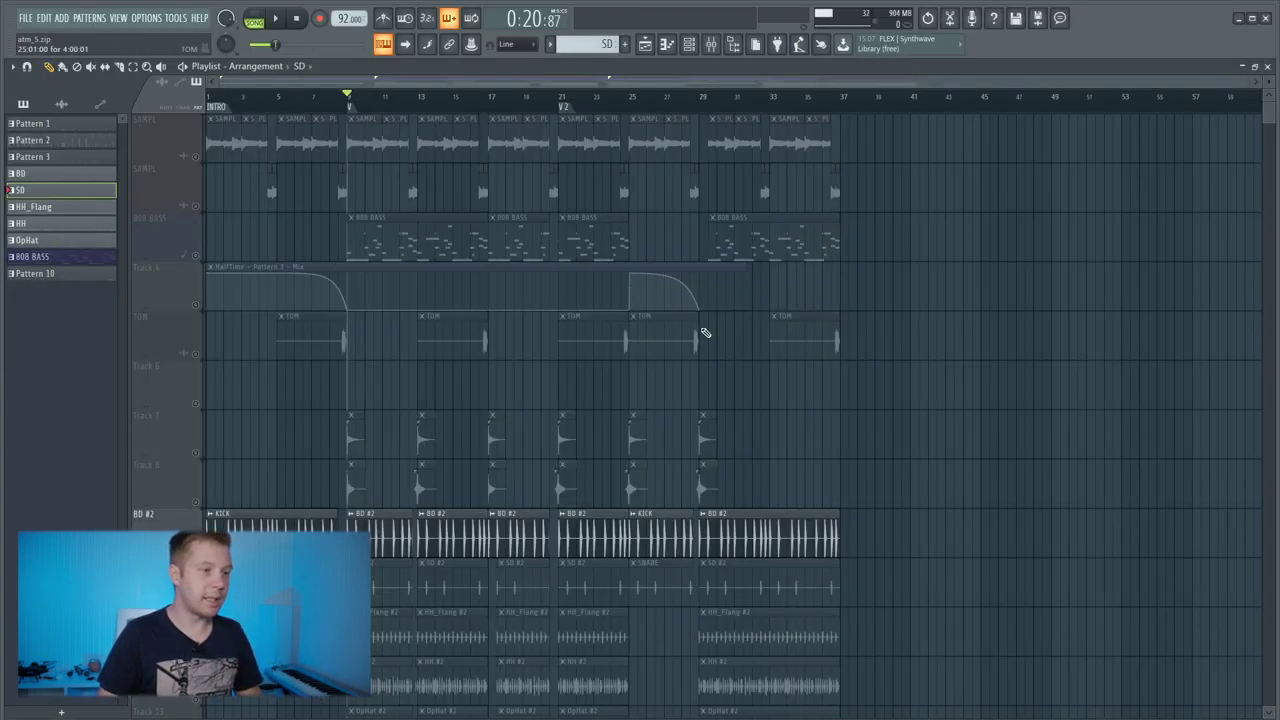
pyautogui.keyDown('ctrl'); pyautogui.click(195, 552); pyautogui.keyUp('ctrl')
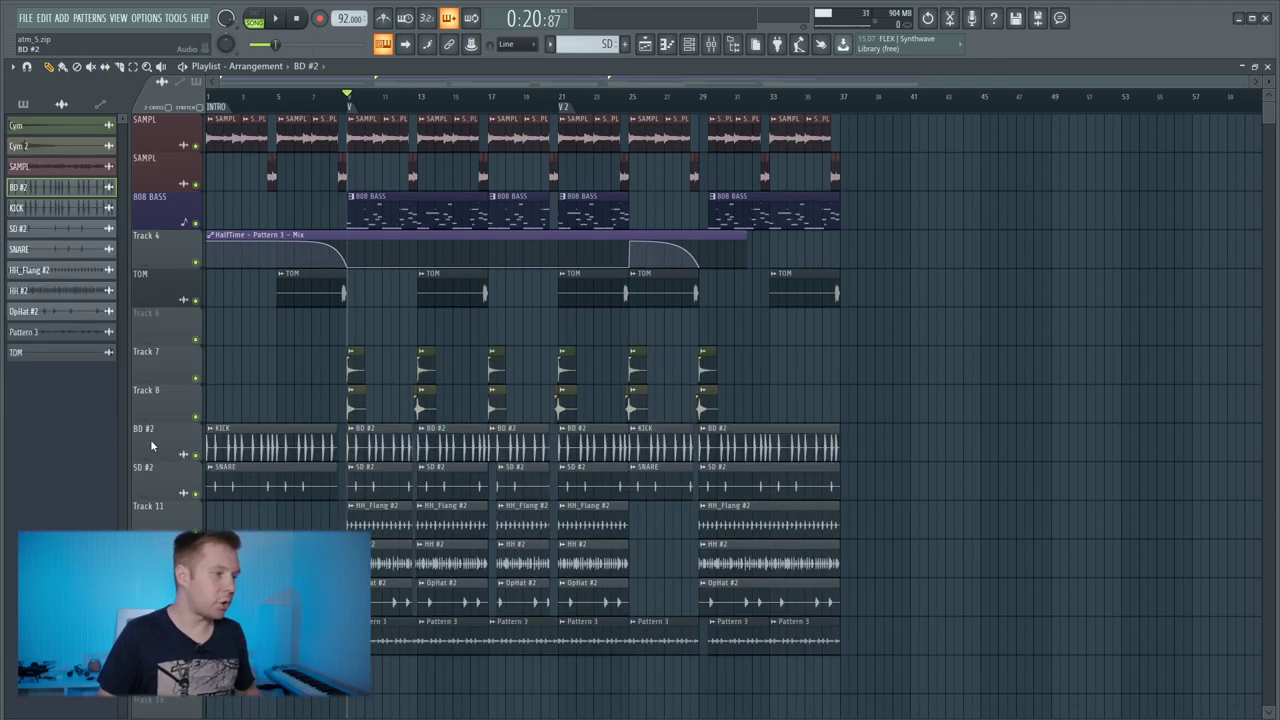
# Select all clips on the BD #2 track, reduce the track's height slightly and restore it
pyautogui.click(152, 446)
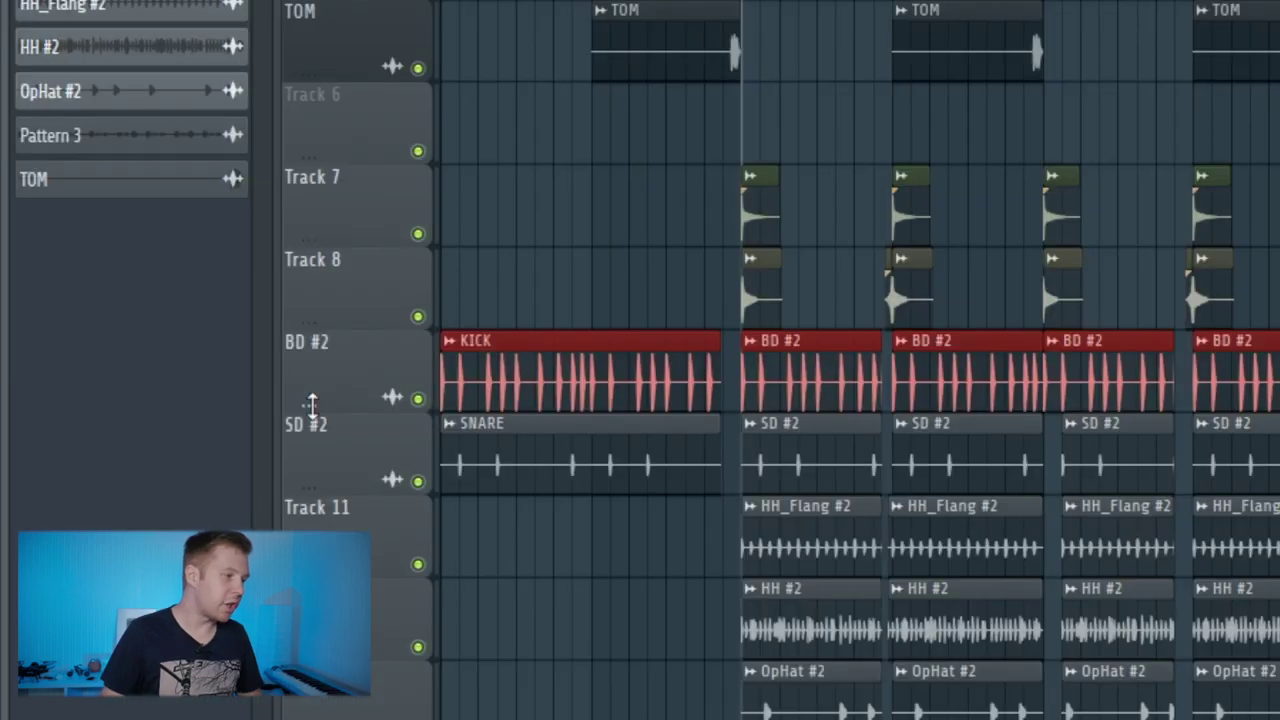
pyautogui.moveTo(147, 457)
pyautogui.mouseDown()
pyautogui.moveTo(145, 439)
pyautogui.moveTo(148, 453)
pyautogui.mouseUp()
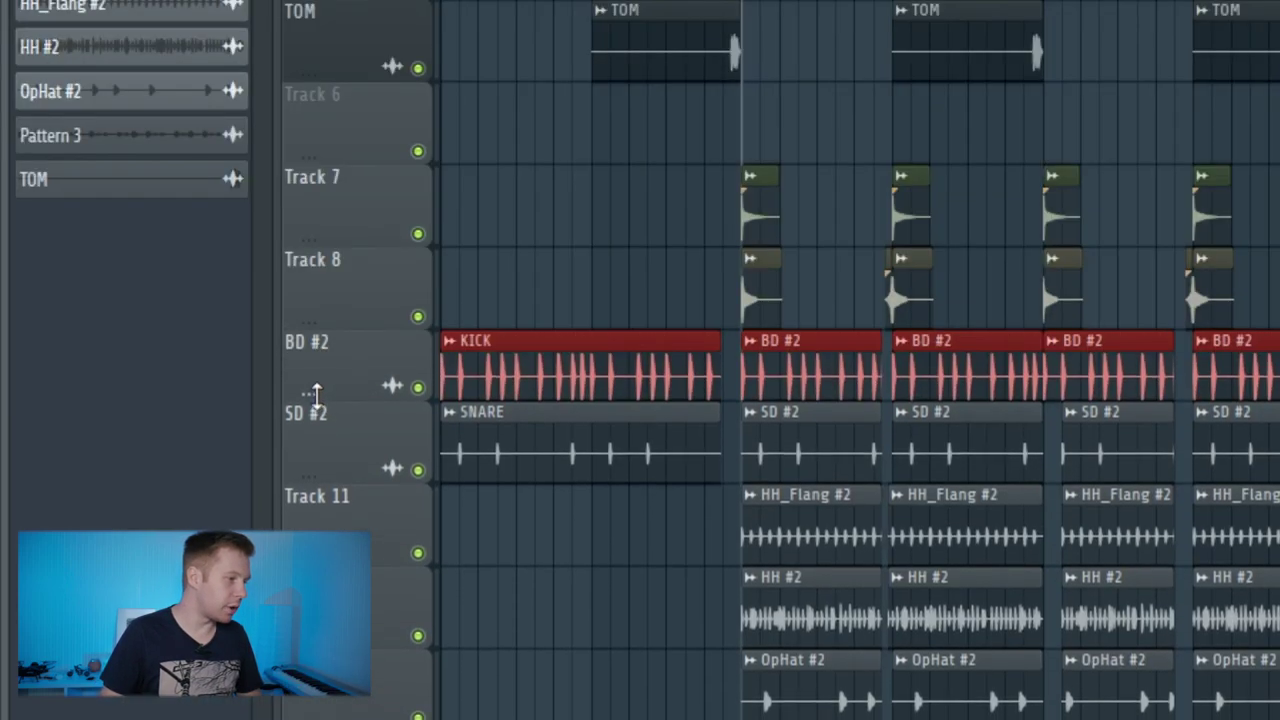
pyautogui.moveTo(303, 393)
pyautogui.mouseDown()
pyautogui.moveTo(309, 371)
pyautogui.moveTo(303, 409)
pyautogui.mouseUp()
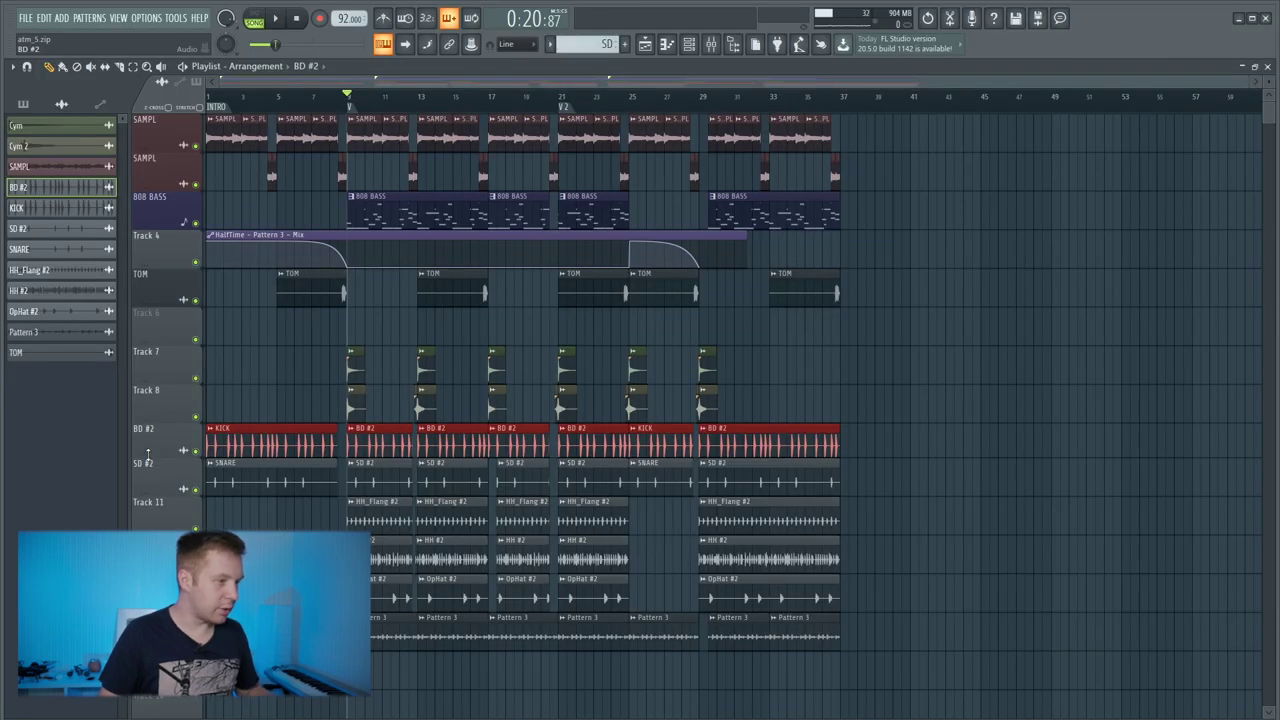
pyautogui.moveTo(147, 452); pyautogui.dragTo(146, 456)
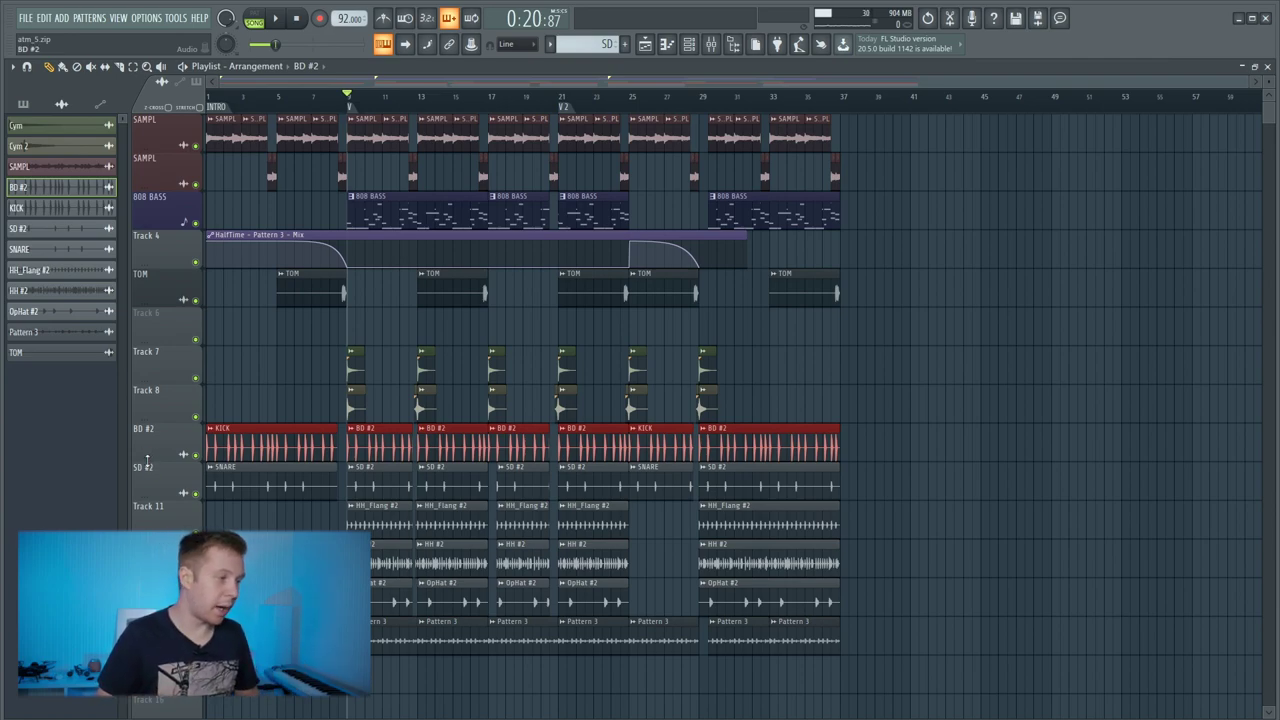
# Collapse the BD #2 track to its minimum height and expand it back to full height, twice
pyautogui.doubleClick(147, 461)
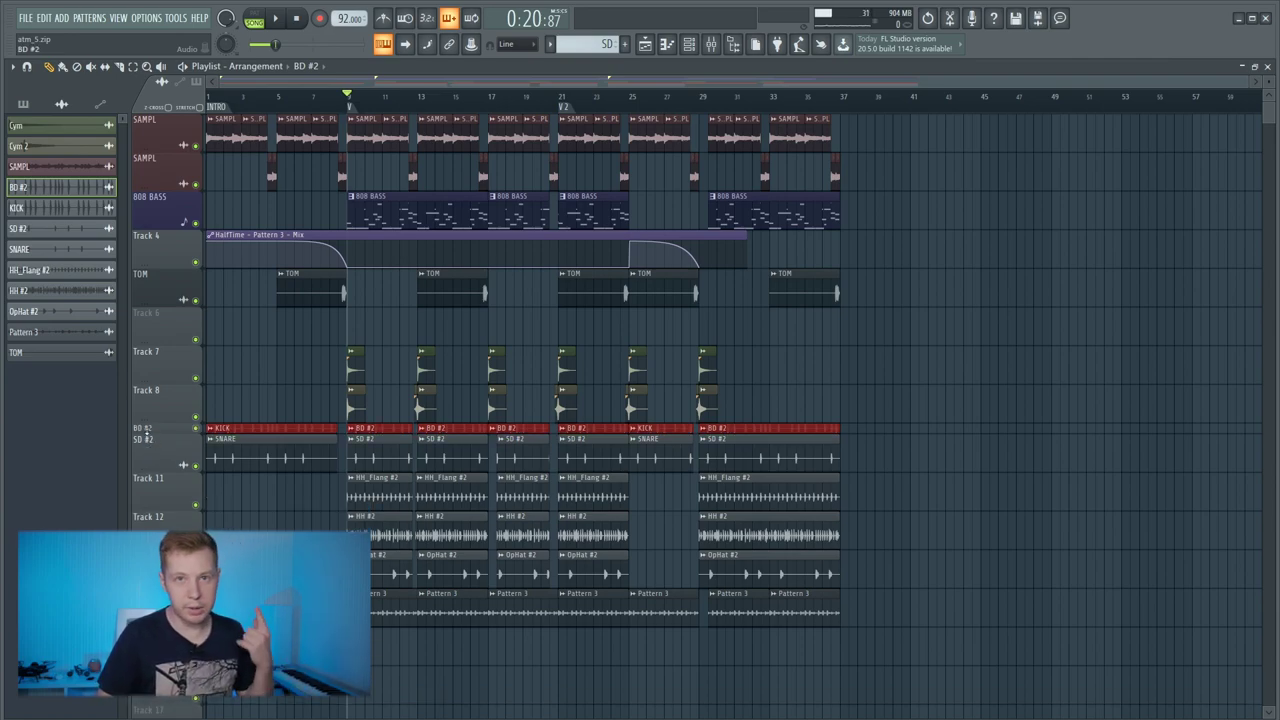
pyautogui.doubleClick(147, 433)
pyautogui.click(432, 185)
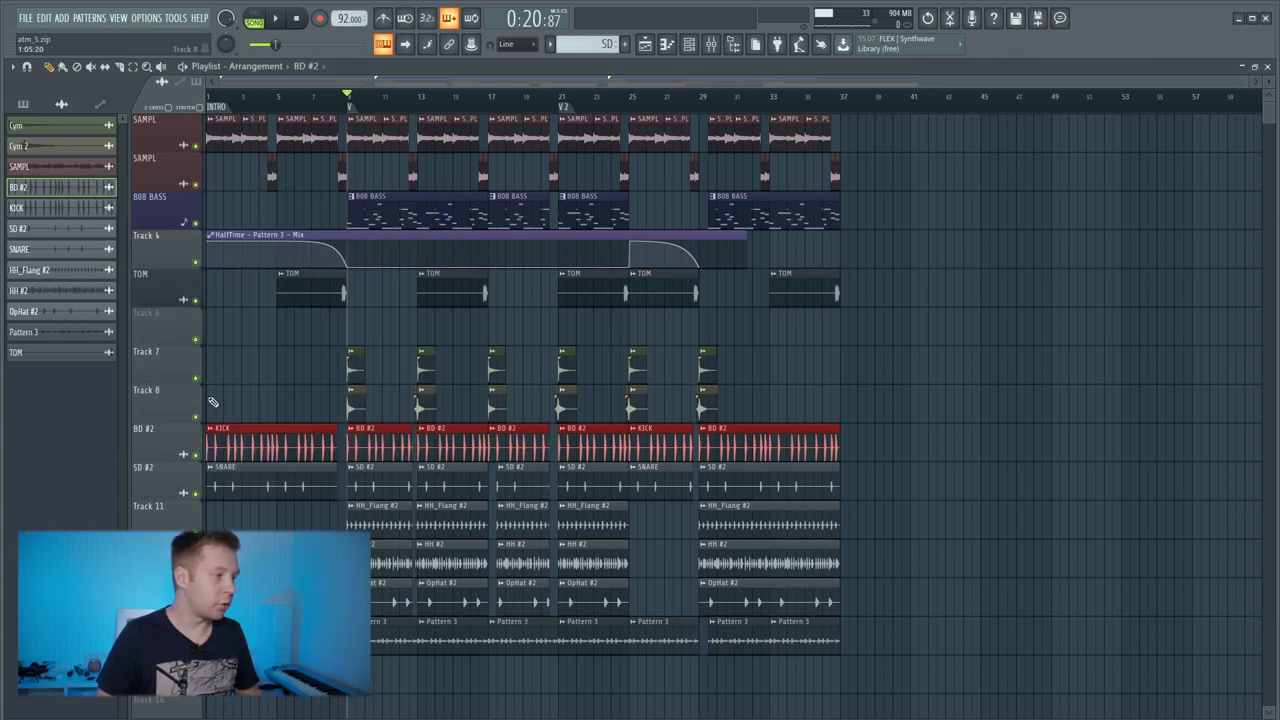
pyautogui.doubleClick(147, 464)
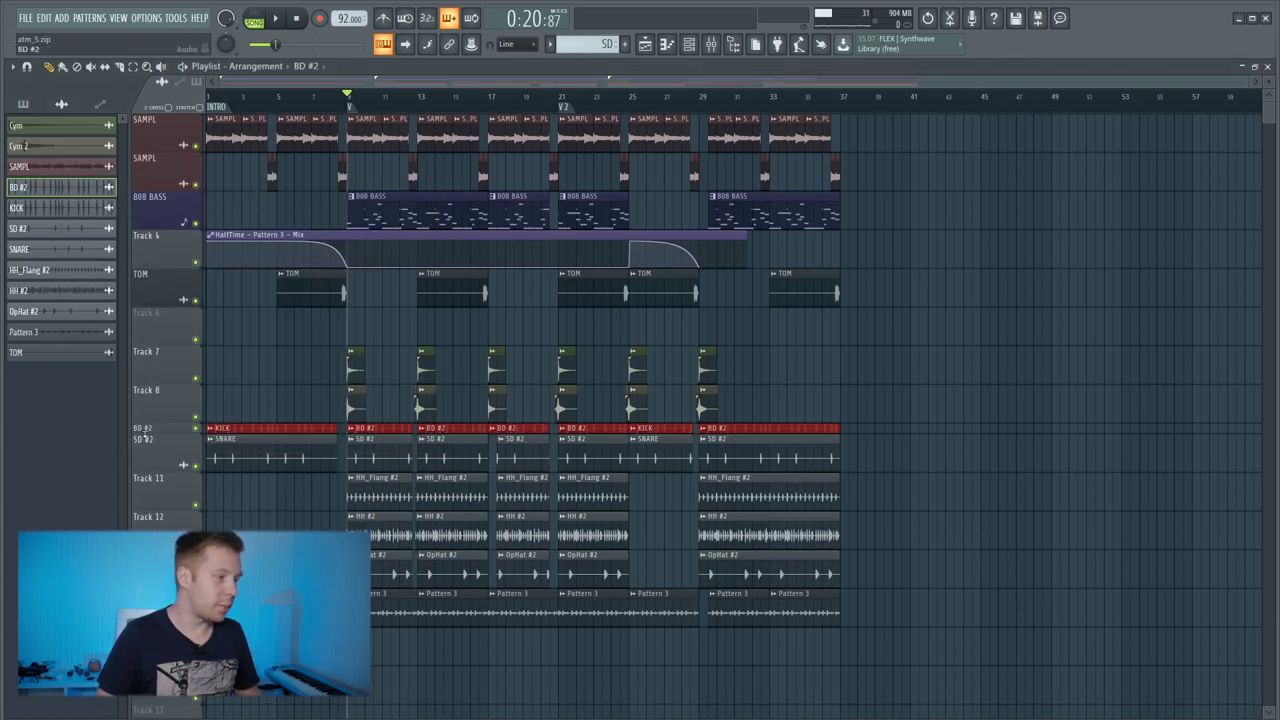
pyautogui.doubleClick(146, 437)
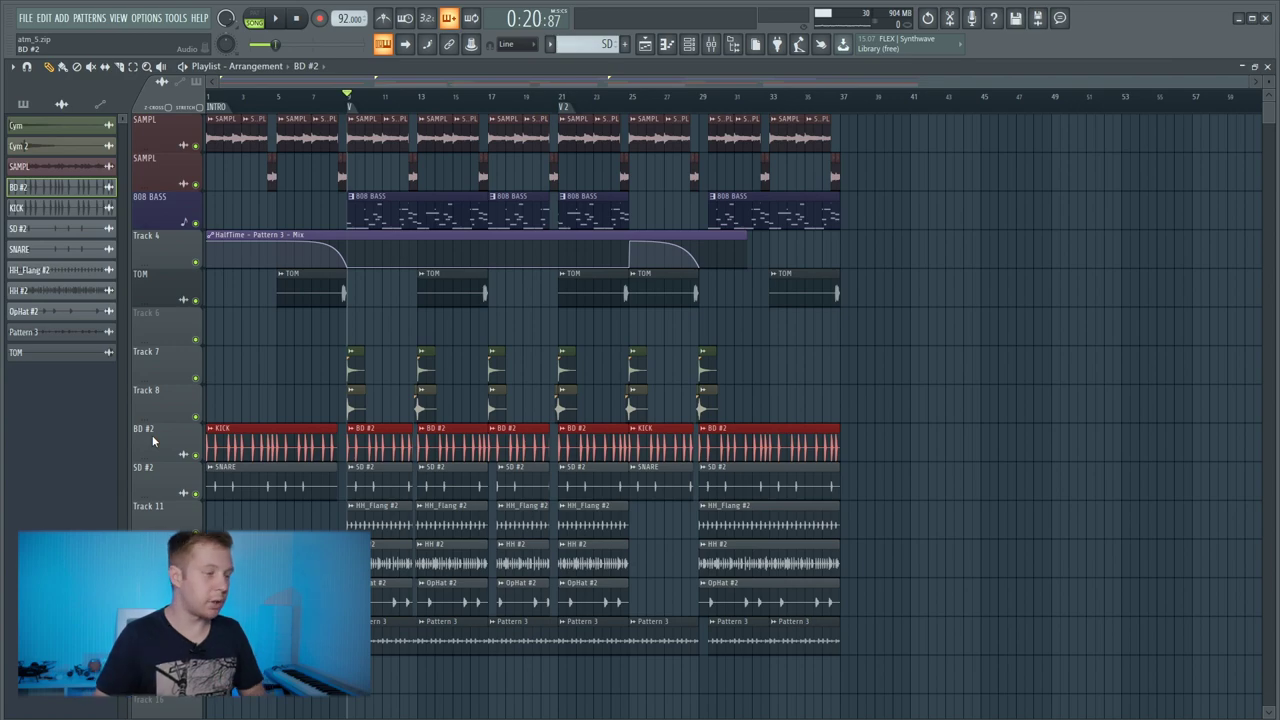
pyautogui.click(166, 446)
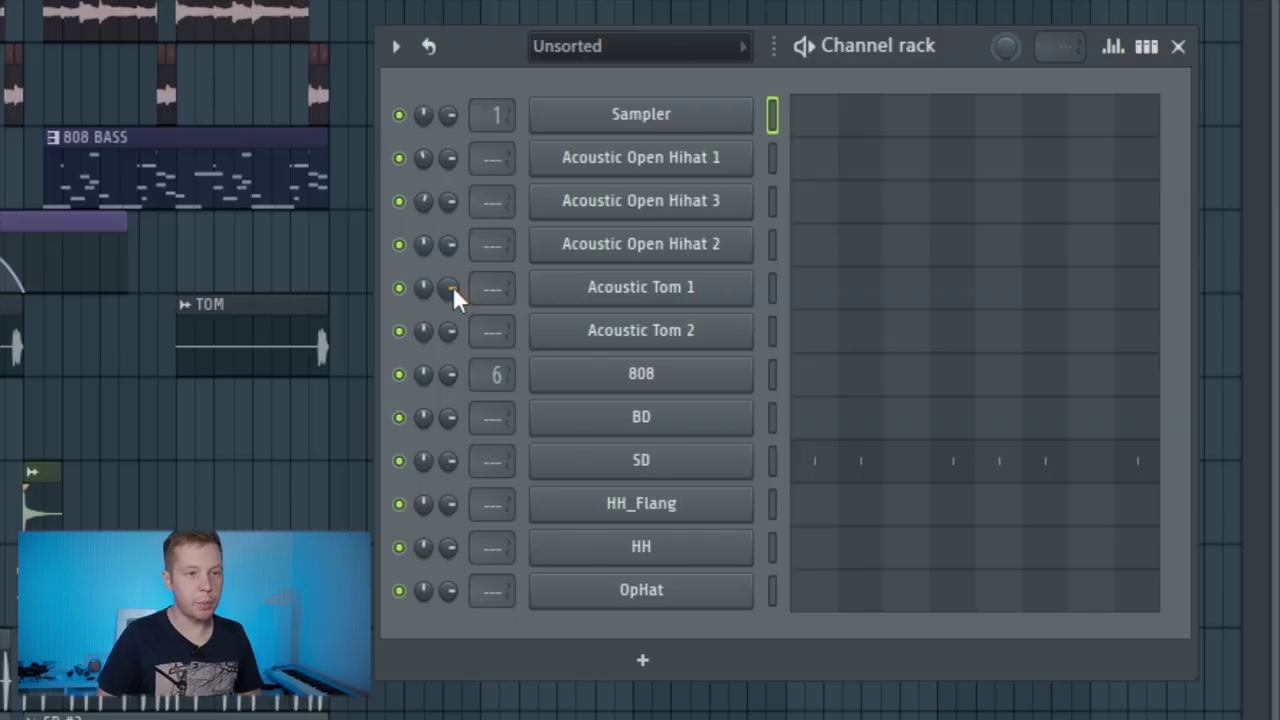
# Create an automation clip for the channel volume of Acoustic Tom 1
pyautogui.rightClick(897, 265)
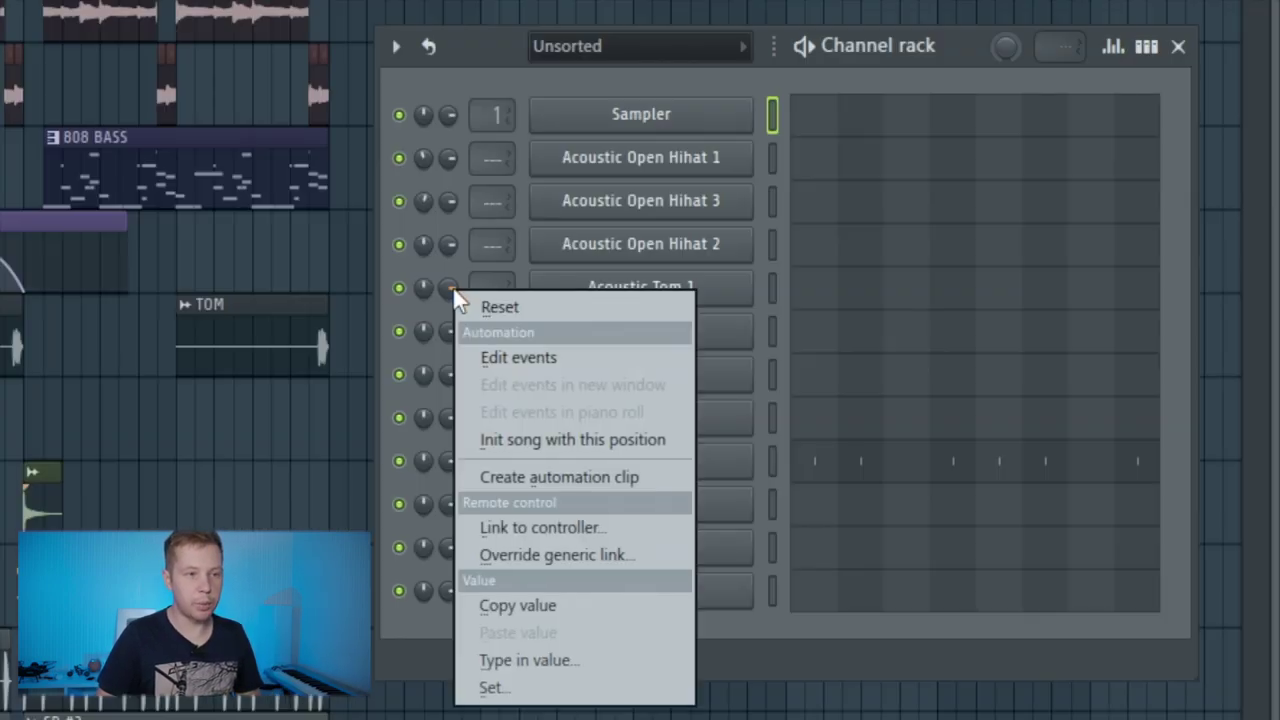
pyautogui.click(533, 477)
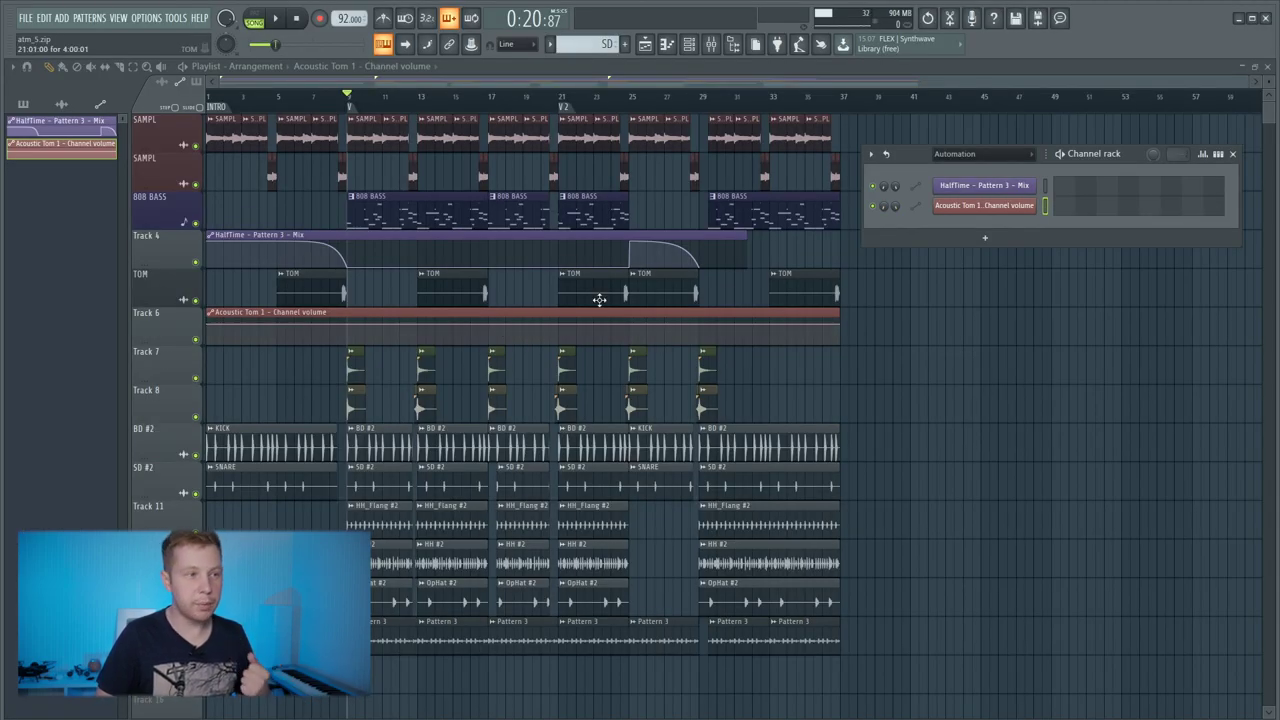
# Select the playlist time from bar 1 up to bar 21 and create an Acoustic Tom 2 channel volume automation clip over it
pyautogui.moveTo(562, 98); pyautogui.dragTo(208, 102)
pyautogui.press('F6')
pyautogui.press('pagedown')
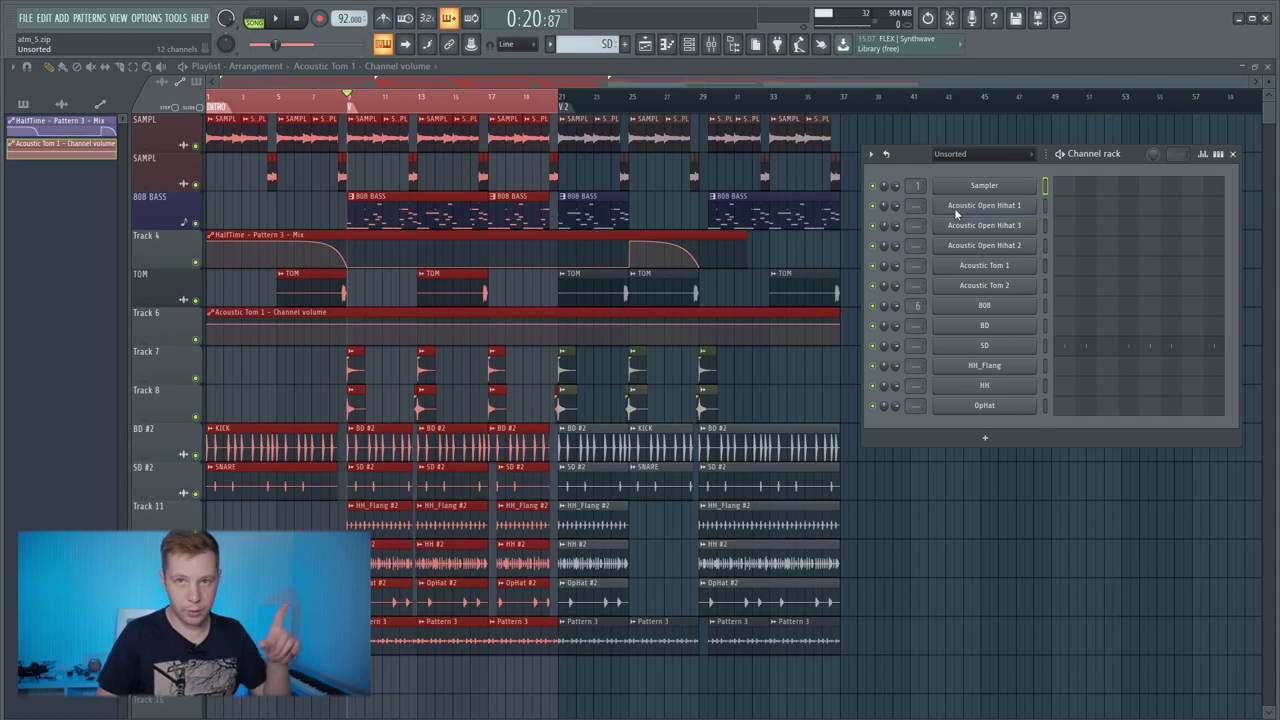
pyautogui.rightClick(897, 284)
pyautogui.click(950, 370)
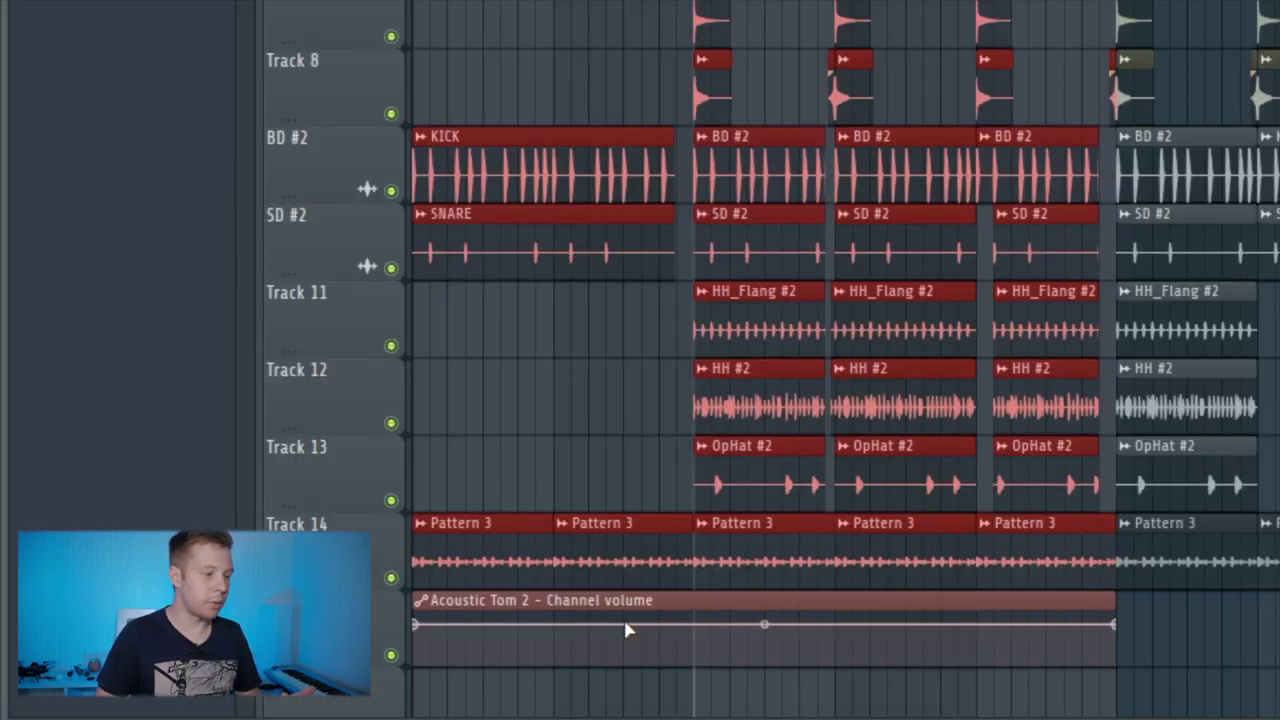
# Shape rising and falling volume curves in the Acoustic Tom 1 and Acoustic Tom 2 automation clips and play the song
pyautogui.moveTo(685, 604); pyautogui.dragTo(343, 662)
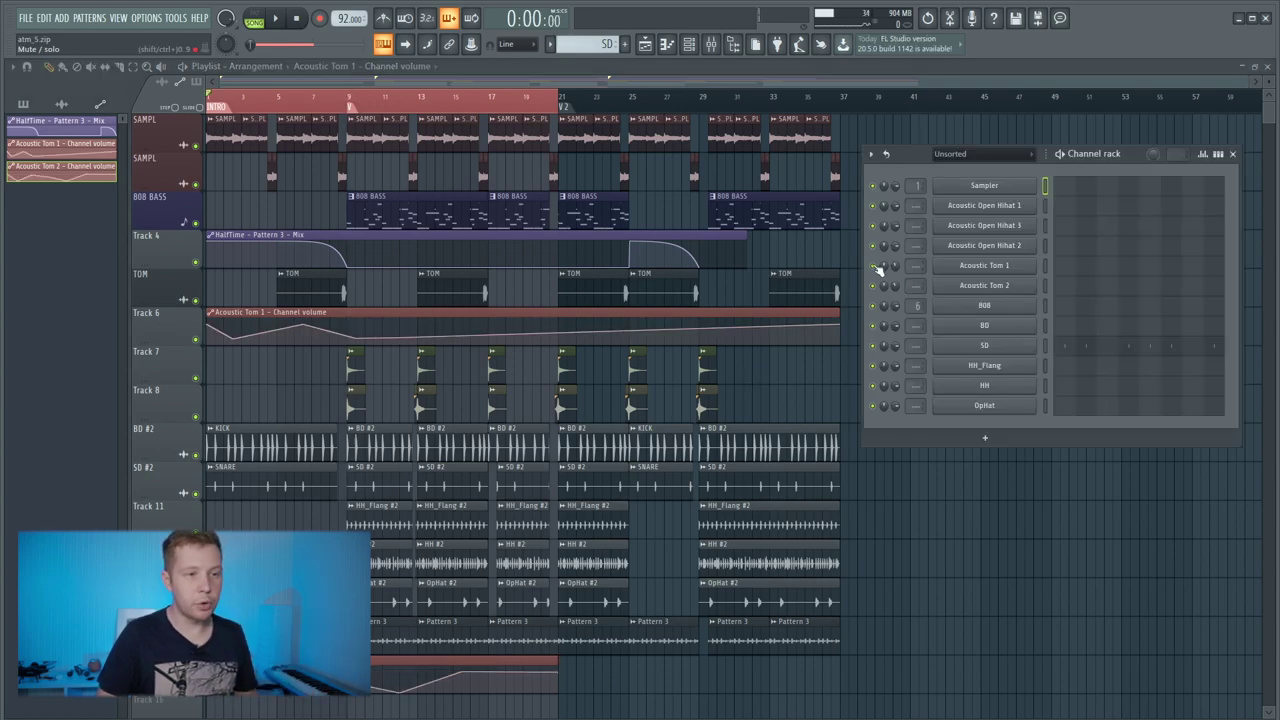
pyautogui.press('space')
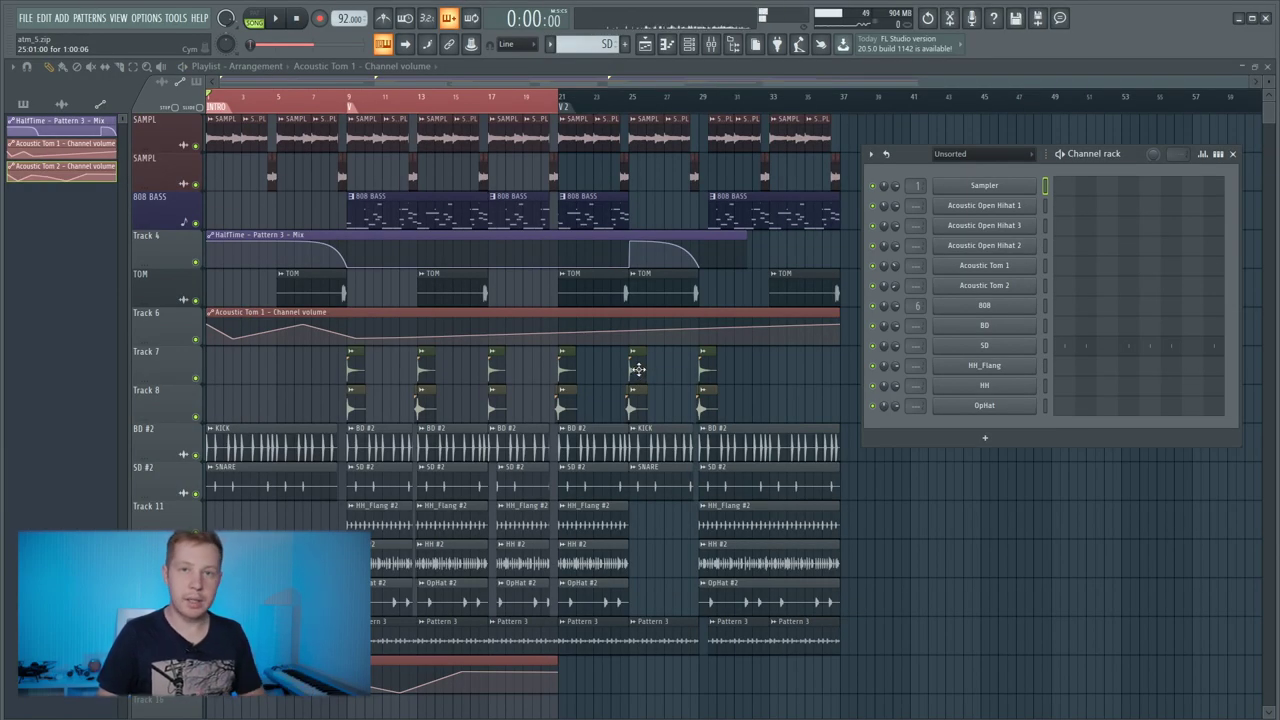
# Delete both Acoustic Tom 1 and Acoustic Tom 2 channel volume automation clips from the project
pyautogui.click(80, 150)
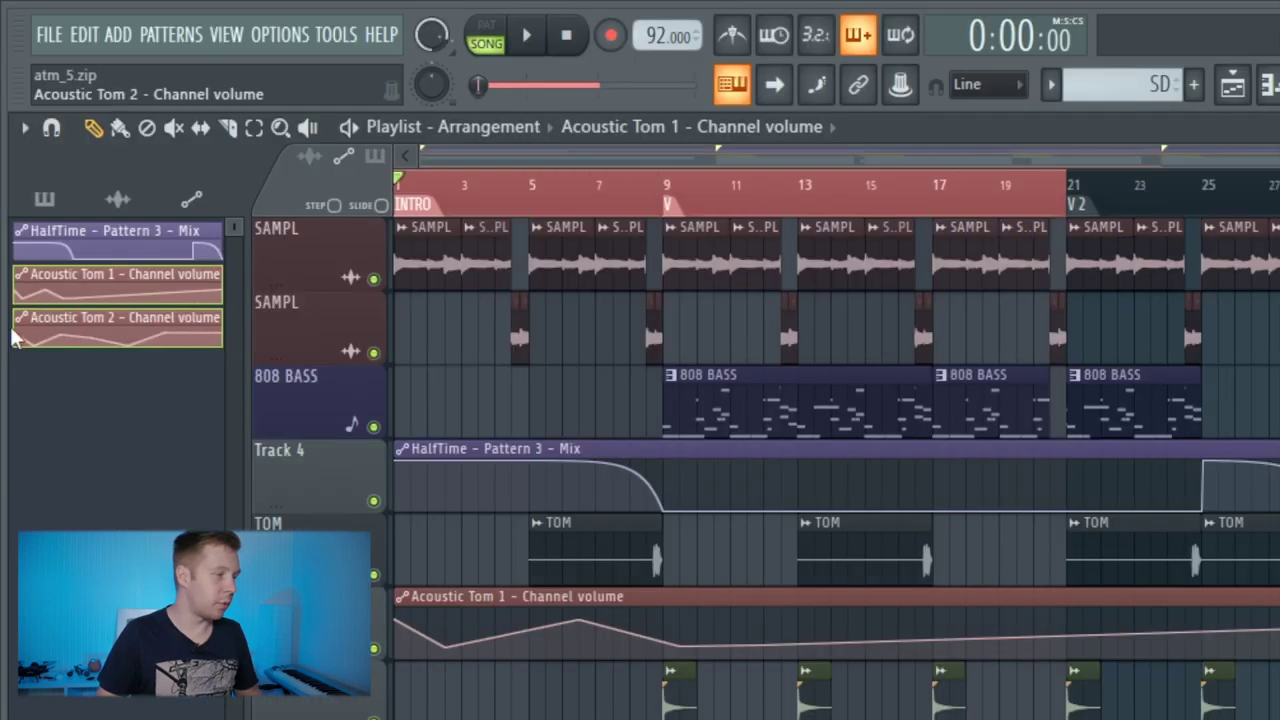
pyautogui.rightClick(96, 278)
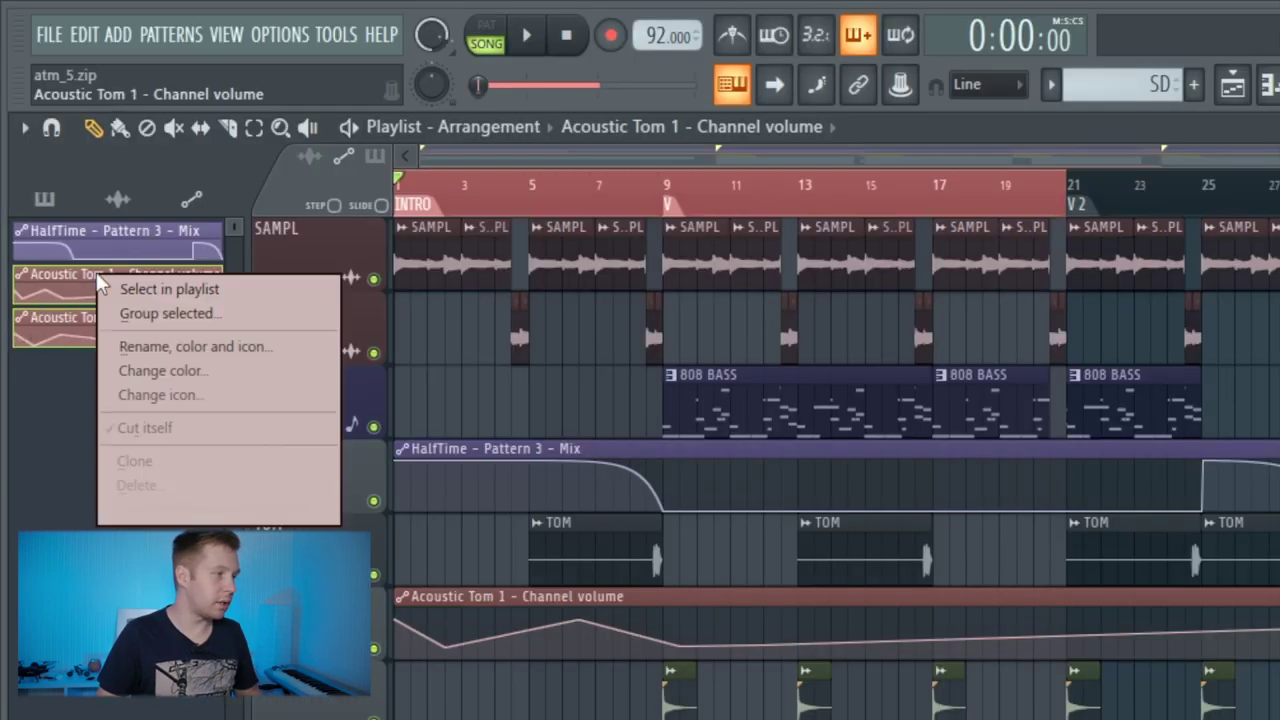
pyautogui.click(189, 486)
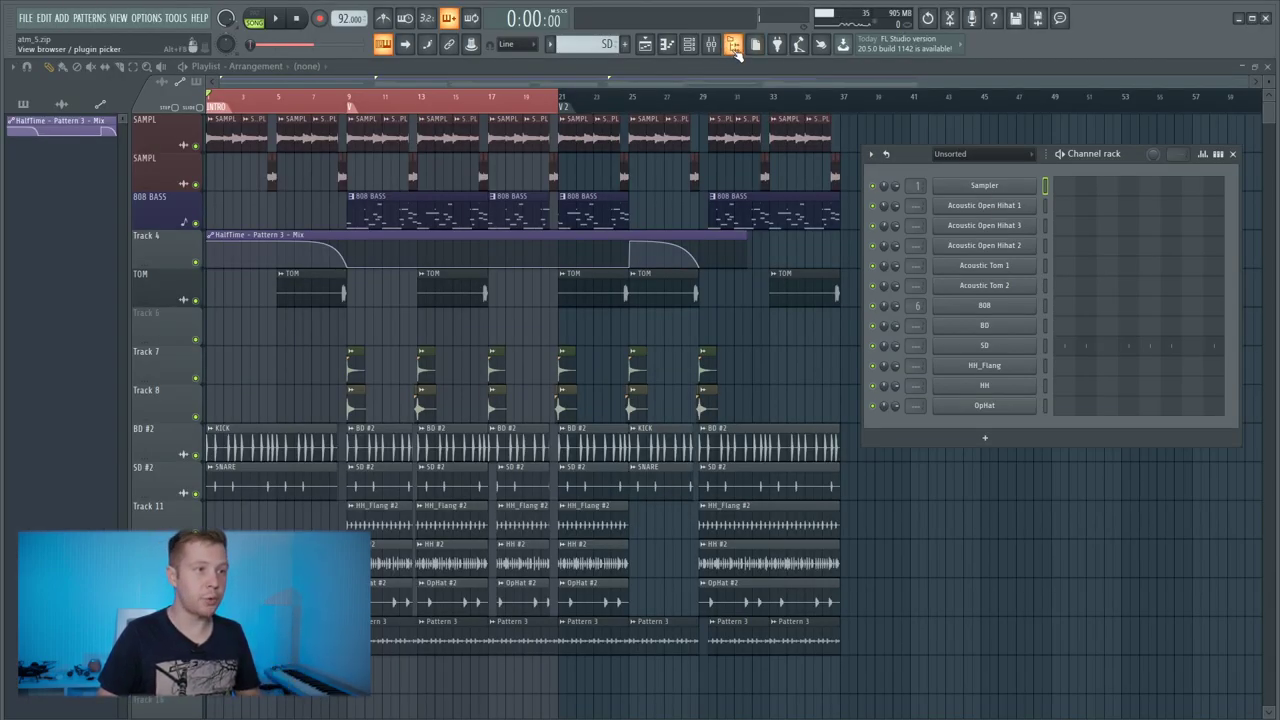
# Delete the Acoustic Tom 1 and Acoustic Tom 2 channel volume entries from the current project's initialized controls in the browser
pyautogui.click(733, 46)
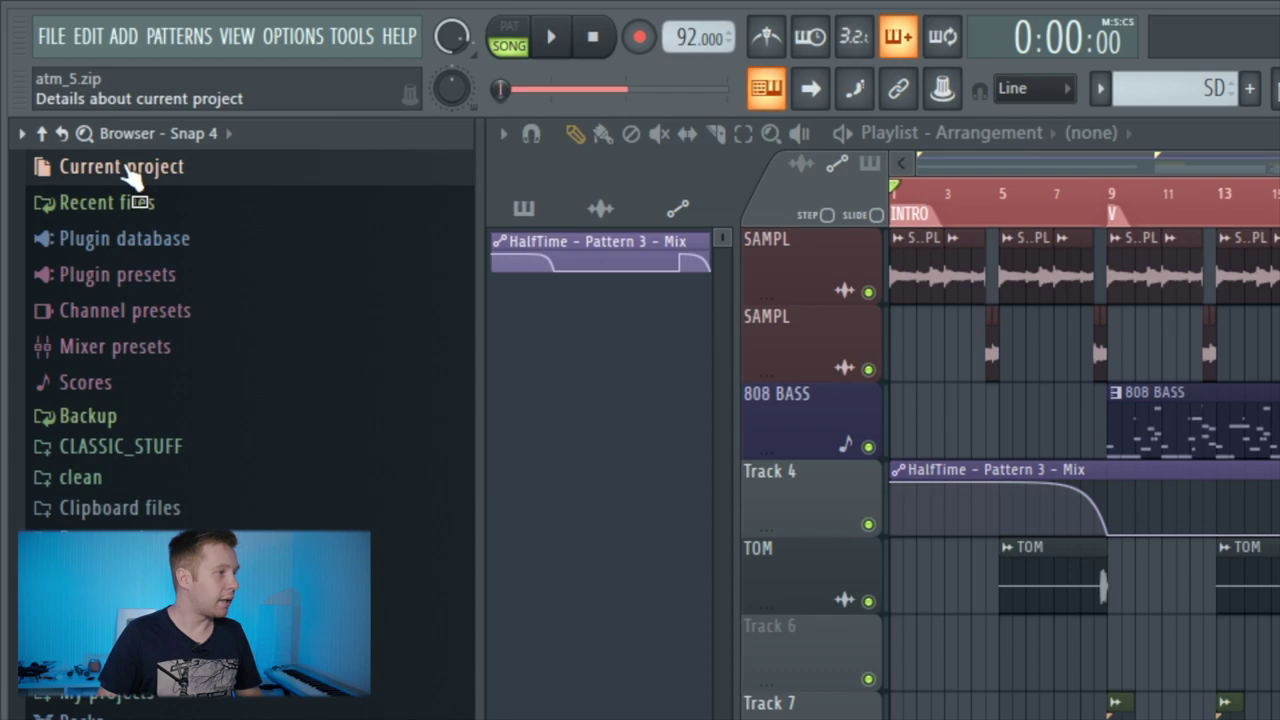
pyautogui.click(128, 168)
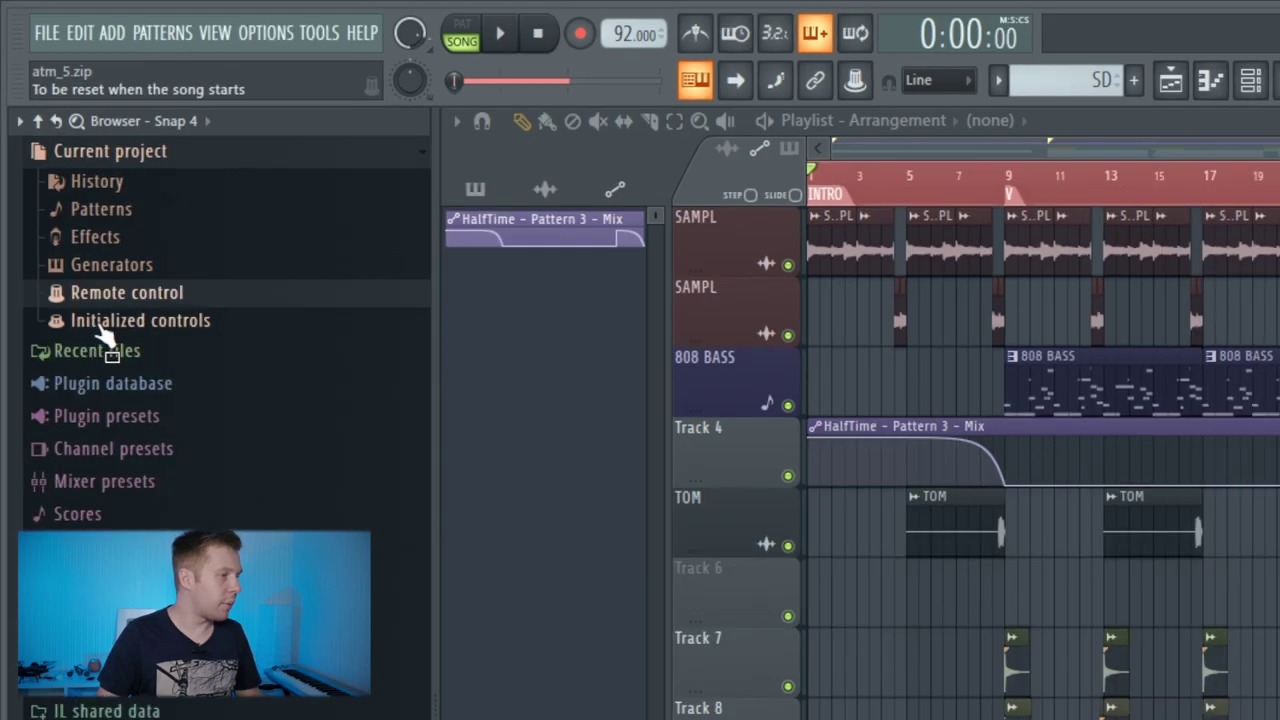
pyautogui.click(117, 352)
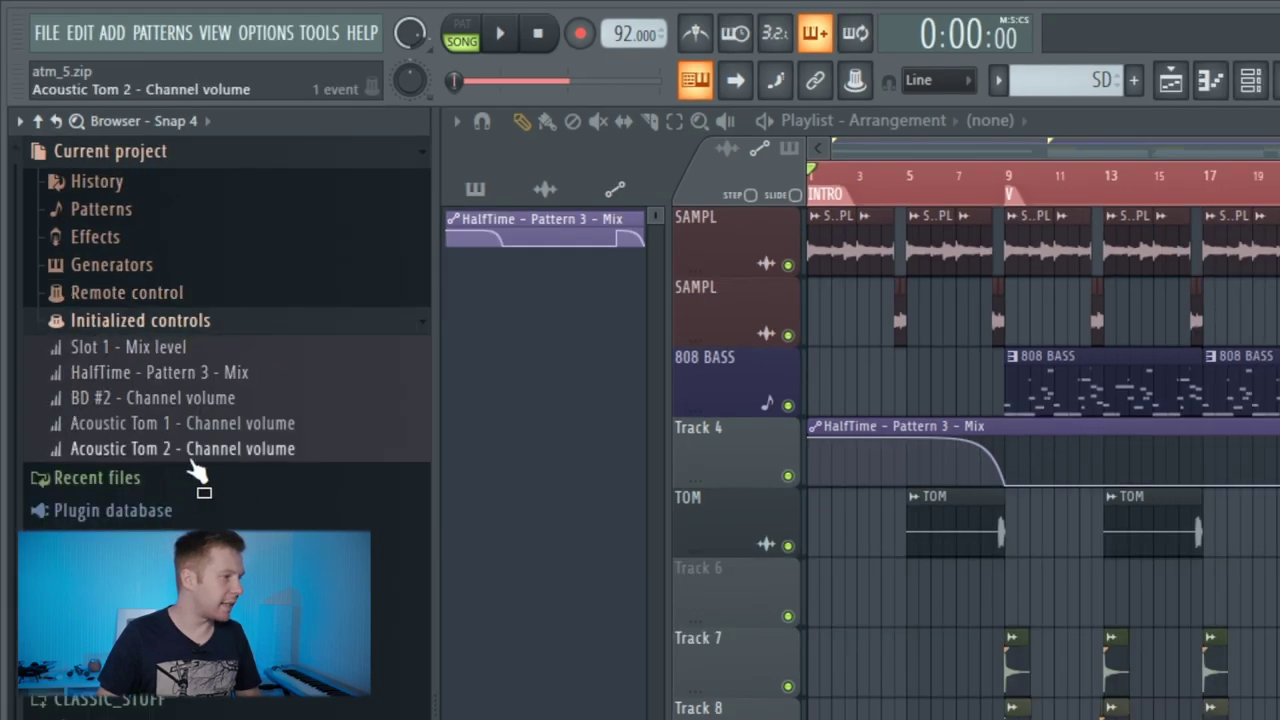
pyautogui.rightClick(171, 429)
pyautogui.click(190, 424)
pyautogui.rightClick(153, 428)
pyautogui.click(184, 426)
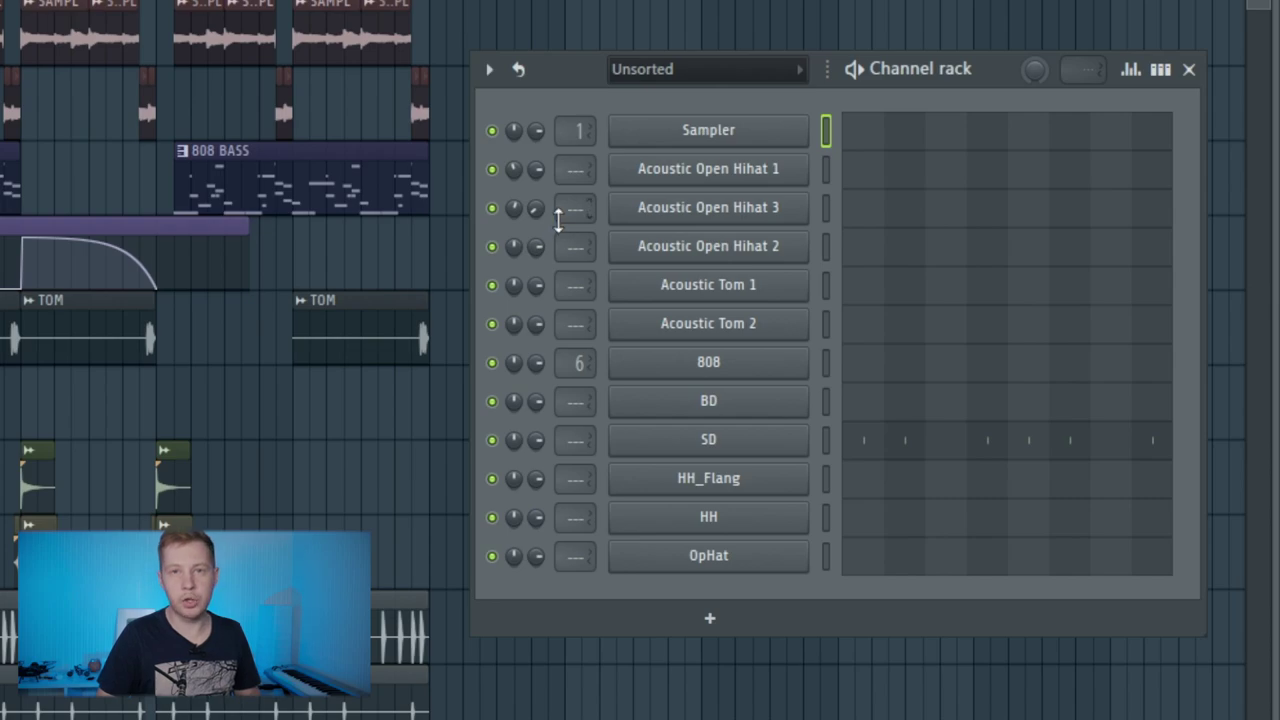
# Draw a wavy many-point curve across the Acoustic Open Hihat 2 channel volume automation clip and replace it with a few individually placed points
pyautogui.moveTo(370, 365)
pyautogui.mouseDown()
pyautogui.moveTo(491, 386)
pyautogui.moveTo(726, 374)
pyautogui.moveTo(845, 402)
pyautogui.mouseUp()
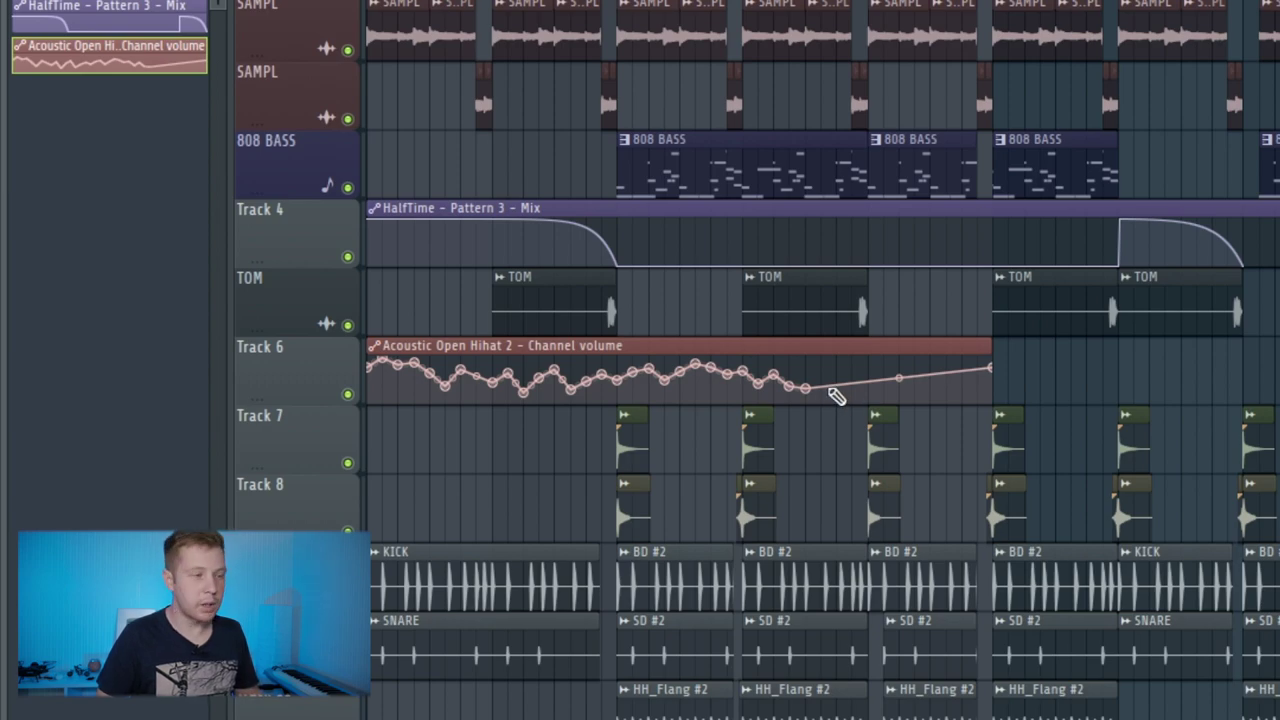
pyautogui.moveTo(829, 394)
pyautogui.mouseDown()
pyautogui.moveTo(777, 414)
pyautogui.moveTo(629, 374)
pyautogui.moveTo(402, 373)
pyautogui.mouseUp()
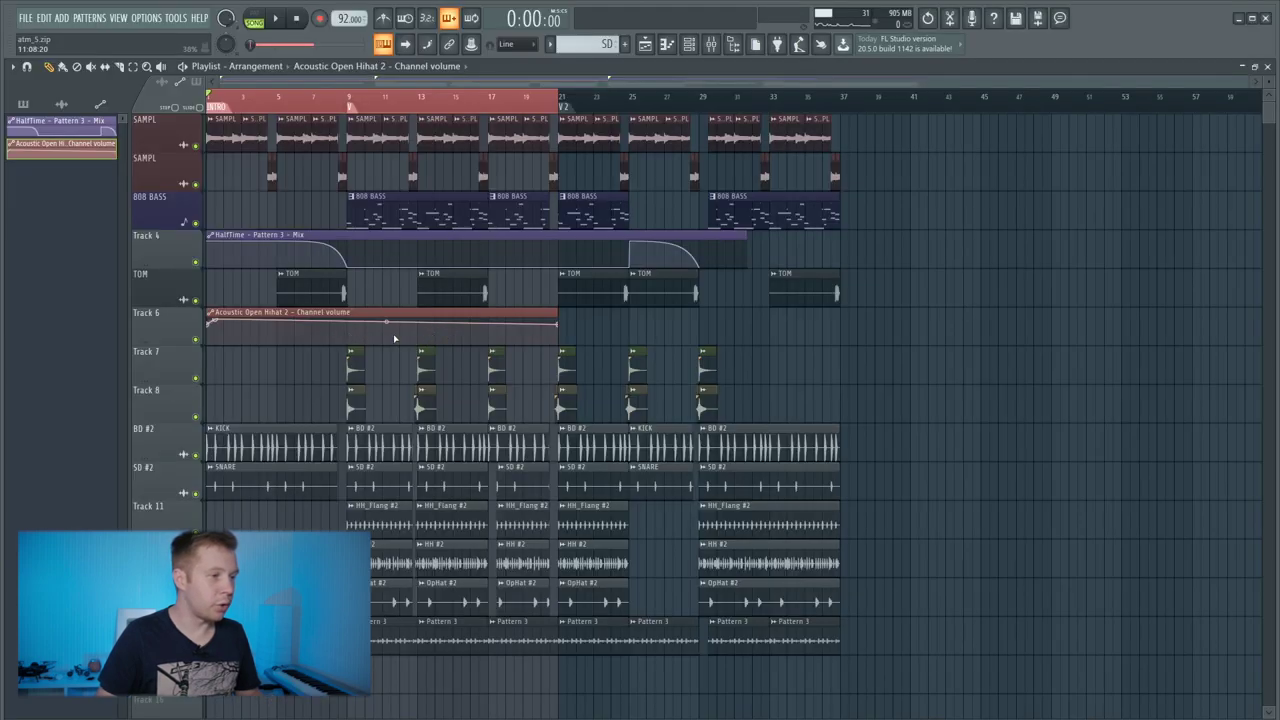
pyautogui.rightClick(394, 332)
pyautogui.rightClick(428, 331)
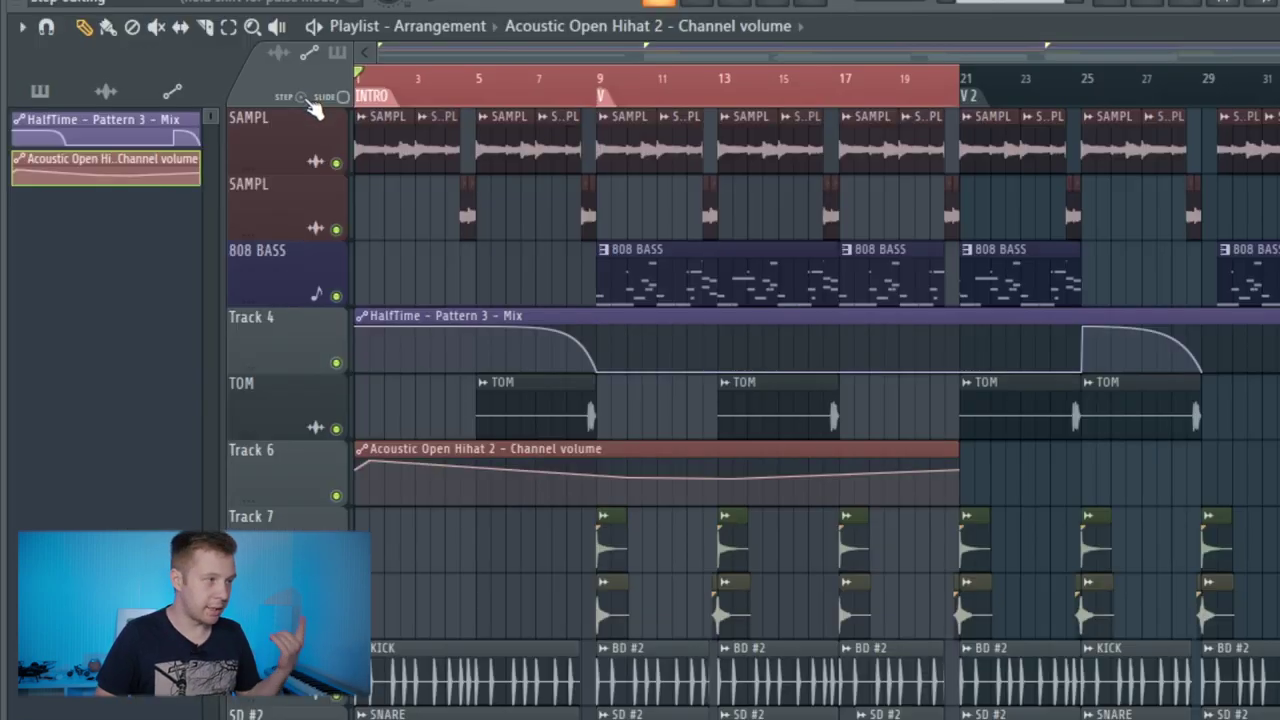
# Turn on step editing and reshape the Acoustic Open Hihat 2 volume curve with continuous strokes between bars 1 and 21
pyautogui.click(175, 107)
pyautogui.moveTo(311, 327); pyautogui.dragTo(354, 336)
pyautogui.moveTo(614, 496)
pyautogui.mouseDown()
pyautogui.moveTo(945, 466)
pyautogui.moveTo(472, 510)
pyautogui.moveTo(524, 497)
pyautogui.moveTo(508, 497)
pyautogui.moveTo(953, 502)
pyautogui.mouseUp()
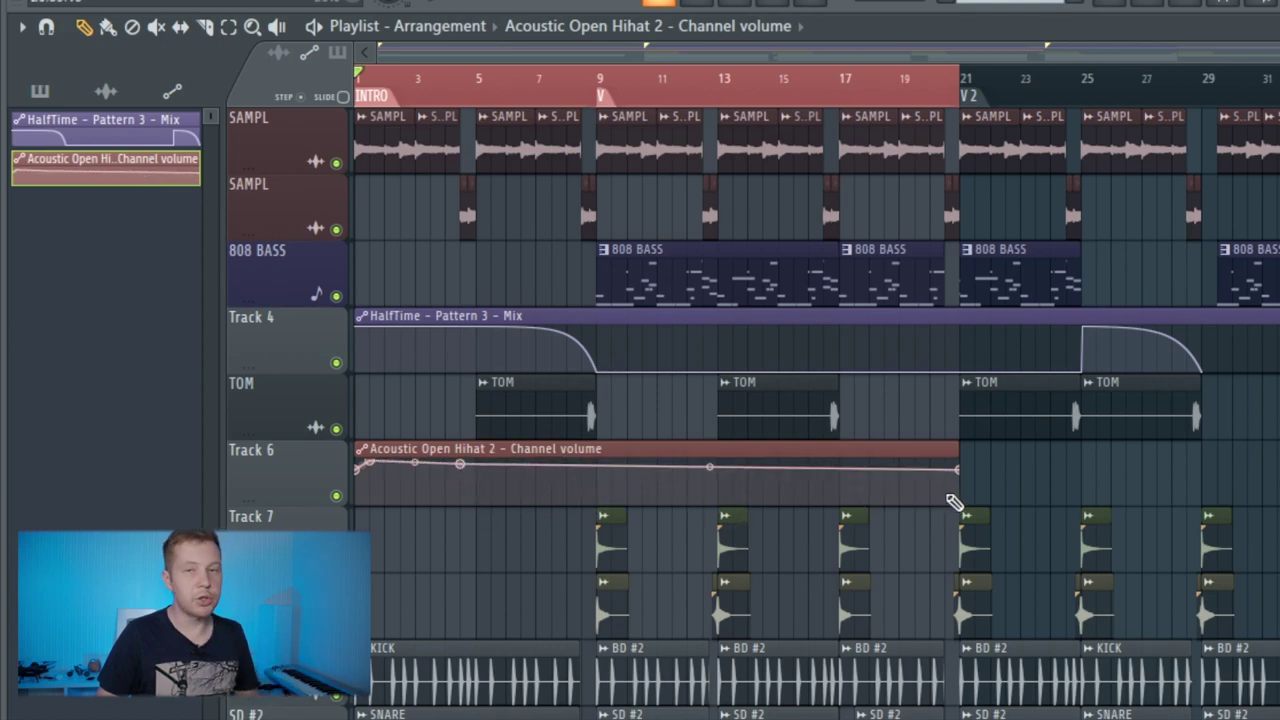